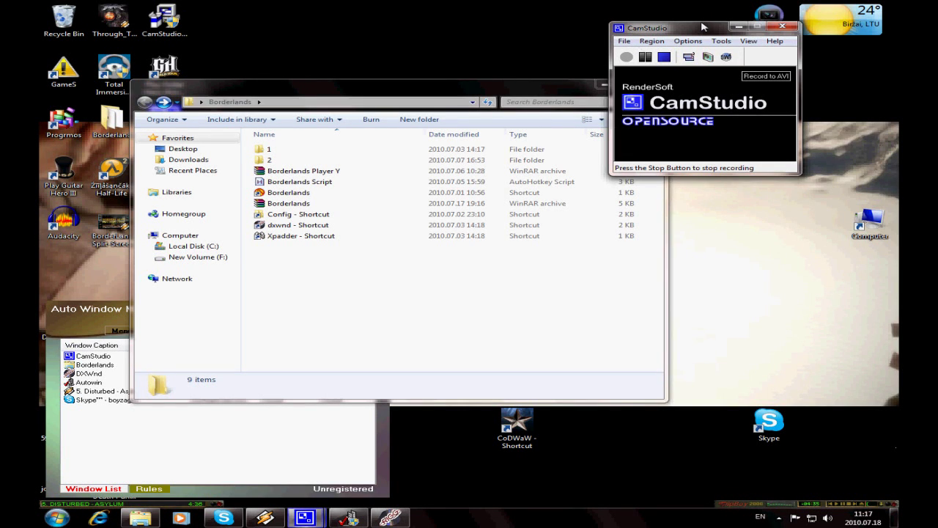
Move the CamStudio window away from the Borderlands folder window and minimize it.
{"action": "left_click_drag", "start_coordinate": [701, 27], "coordinate": [773, 22]}
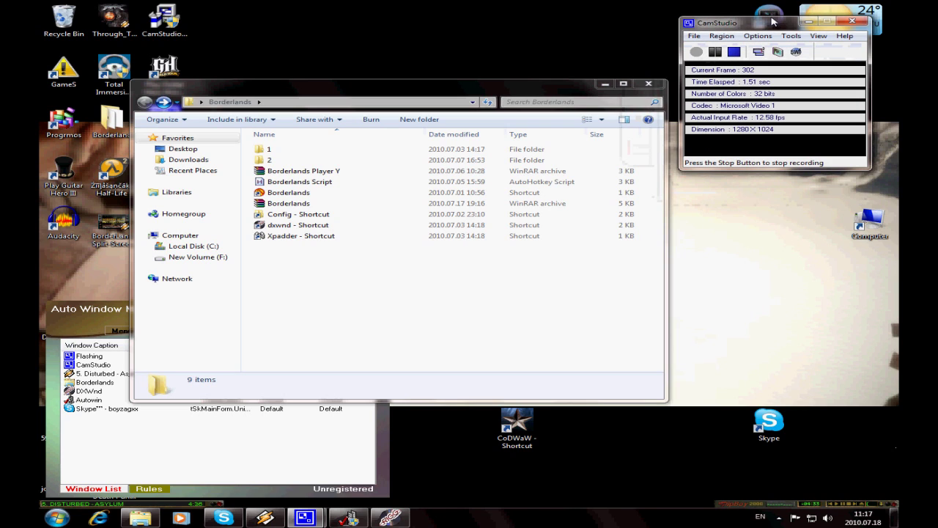
{"action": "left_click", "coordinate": [815, 22]}
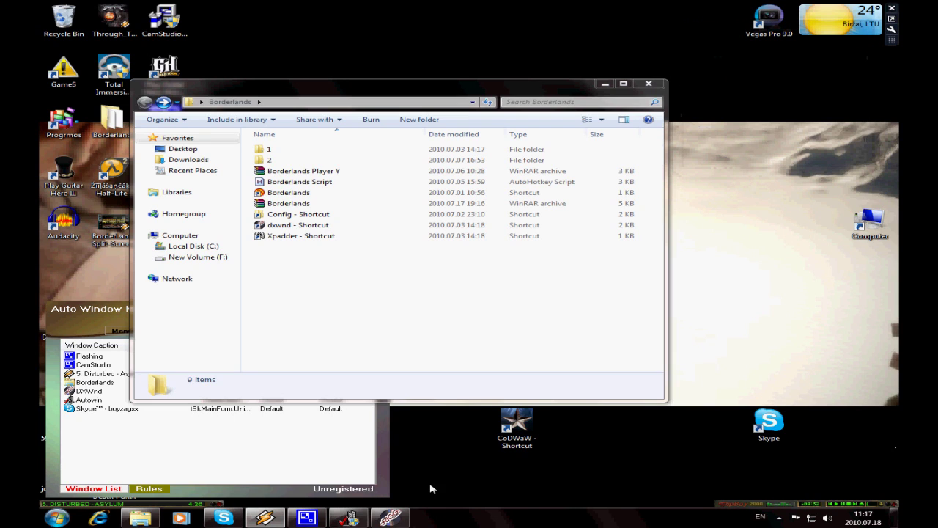
Close Auto Window Manager, relaunch it from its desktop shortcut, skip registration, and place its window below the folder's file list.
{"action": "left_click", "coordinate": [227, 465]}
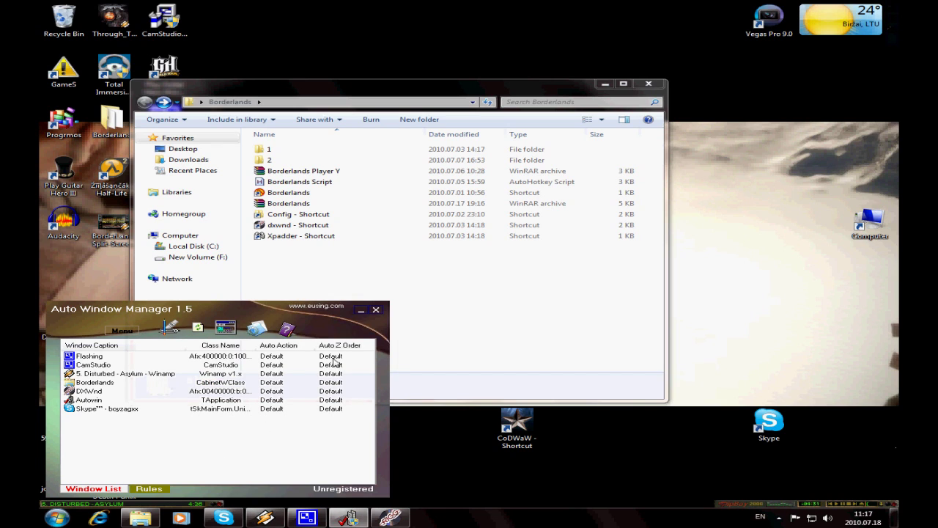
{"action": "left_click", "coordinate": [375, 311]}
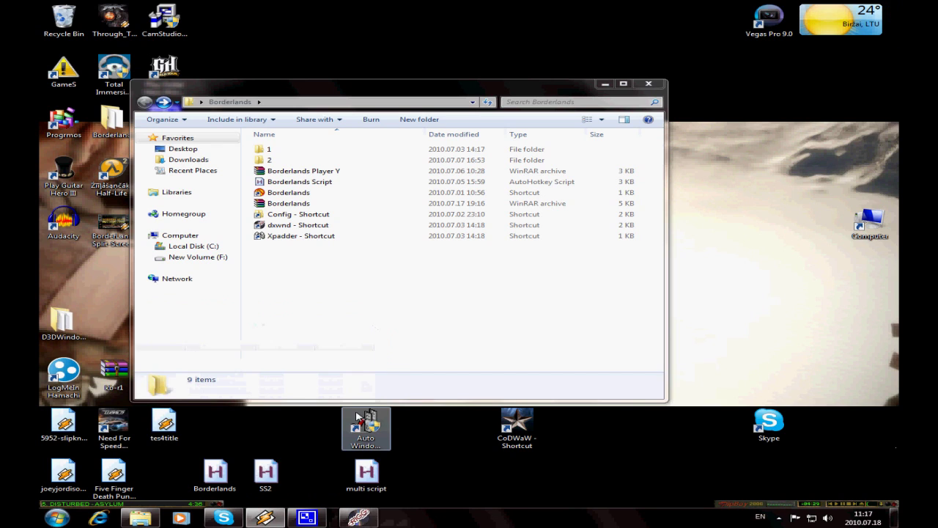
{"action": "double_click", "coordinate": [367, 430]}
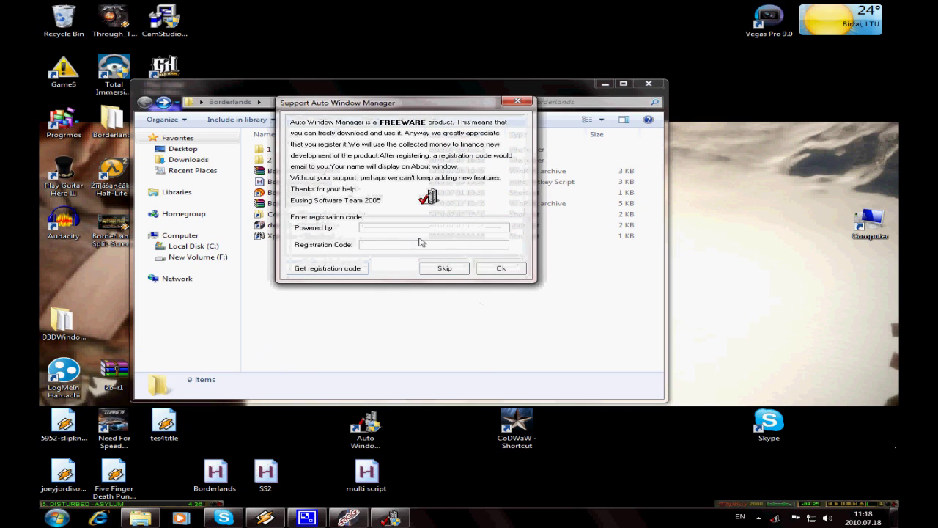
{"action": "left_click", "coordinate": [438, 266]}
{"action": "left_click_drag", "start_coordinate": [500, 188], "coordinate": [272, 317]}
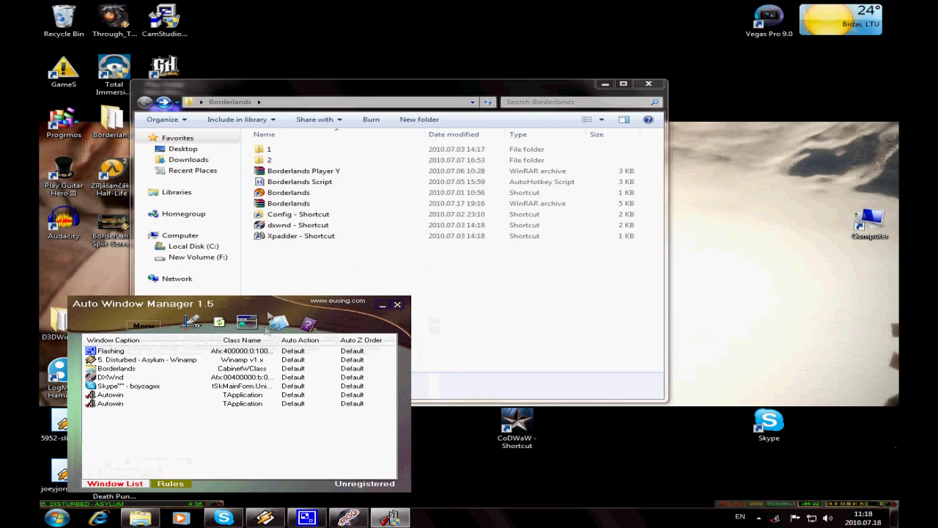
Exit the extra Auto Window Manager instance running in the background.
{"action": "left_click", "coordinate": [757, 519]}
{"action": "right_click", "coordinate": [780, 450]}
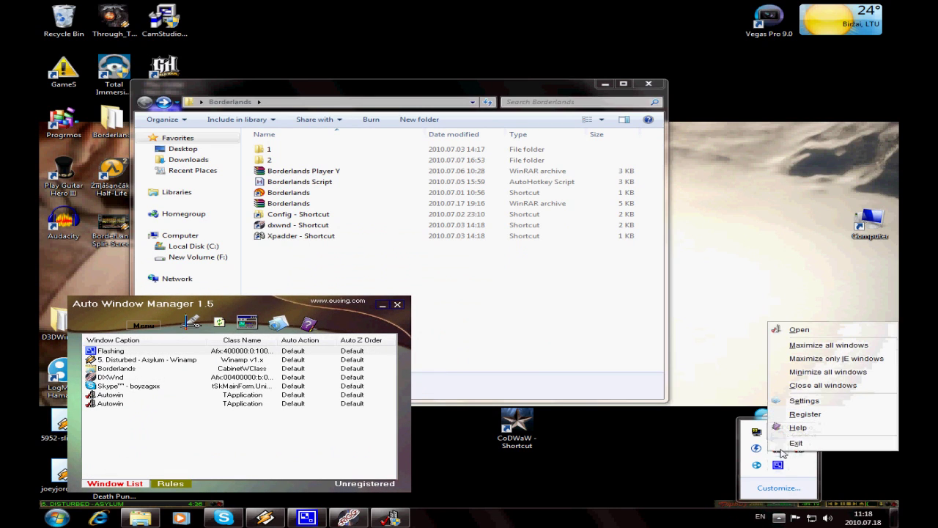
{"action": "left_click", "coordinate": [796, 443]}
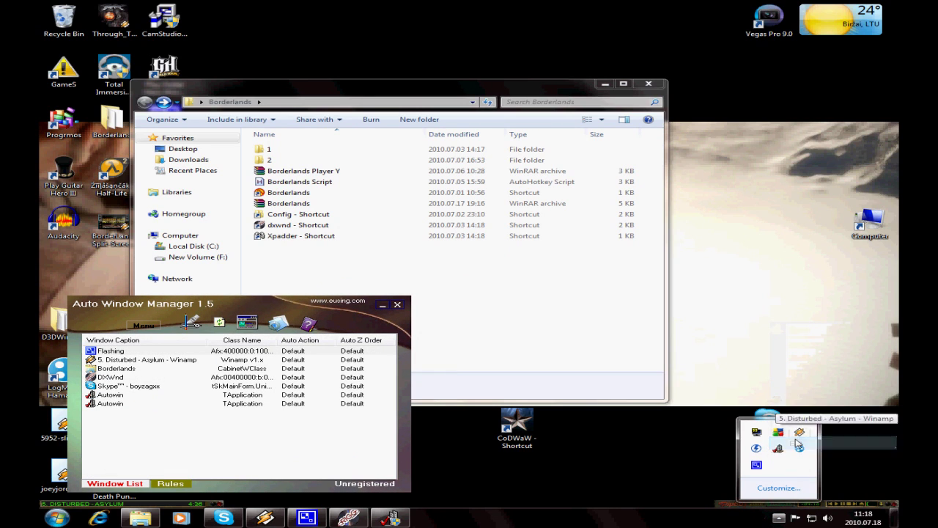
Launch DXWnd from its shortcut in the Borderlands folder and minimize its window.
{"action": "left_click", "coordinate": [430, 306]}
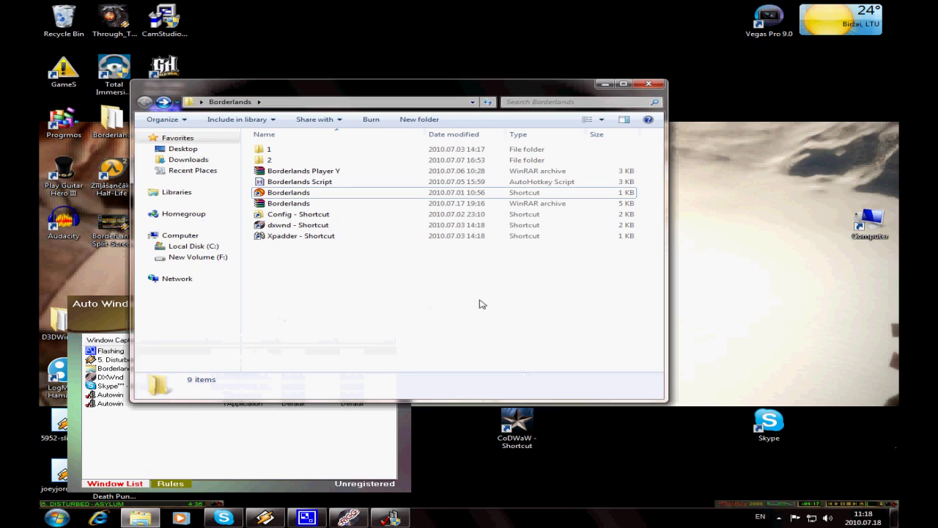
{"action": "double_click", "coordinate": [337, 230]}
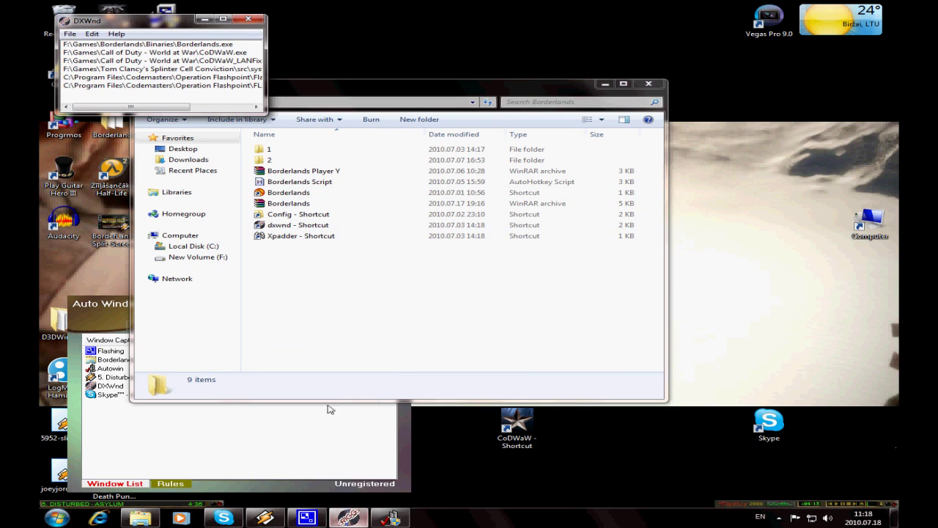
{"action": "left_click", "coordinate": [203, 20]}
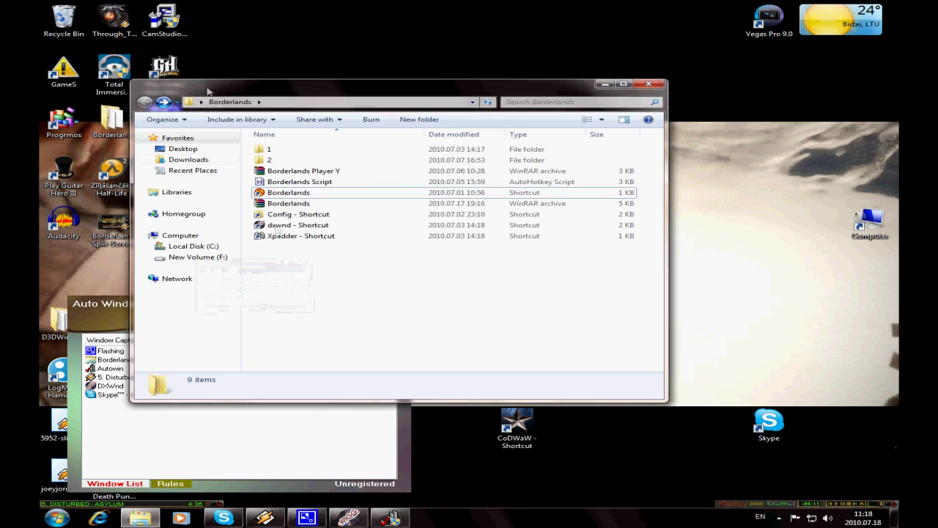
Launch Xpadder from its shortcut, switch the logic3 controller to set 2, and check both controllers' key layouts.
{"action": "double_click", "coordinate": [278, 239]}
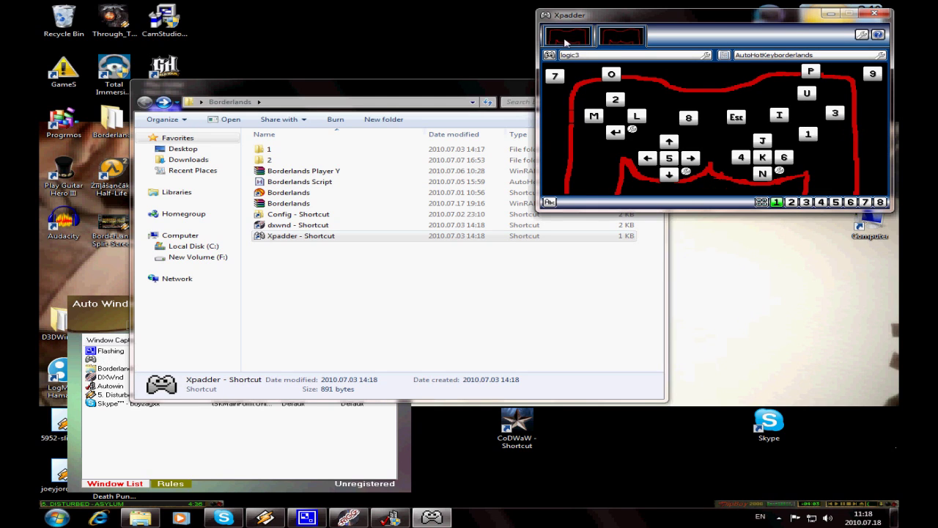
{"action": "left_click", "coordinate": [792, 202]}
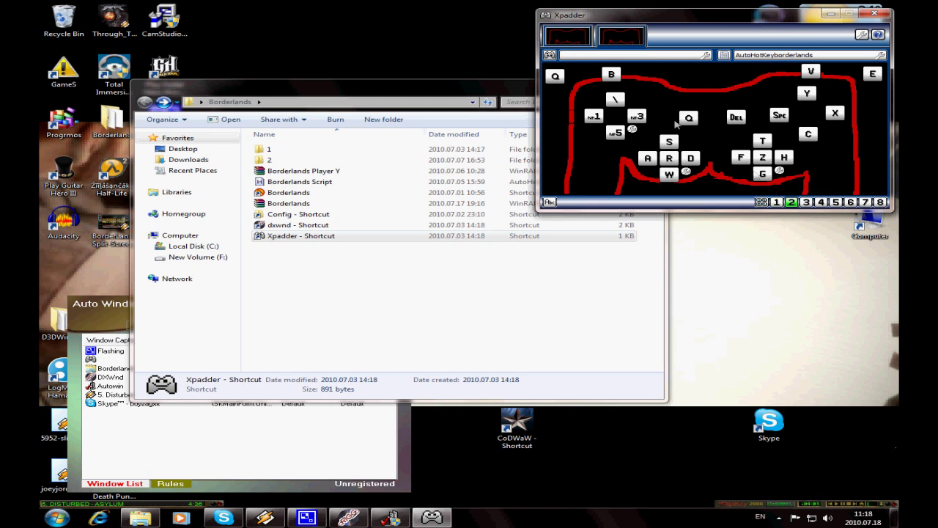
{"action": "left_click", "coordinate": [580, 42]}
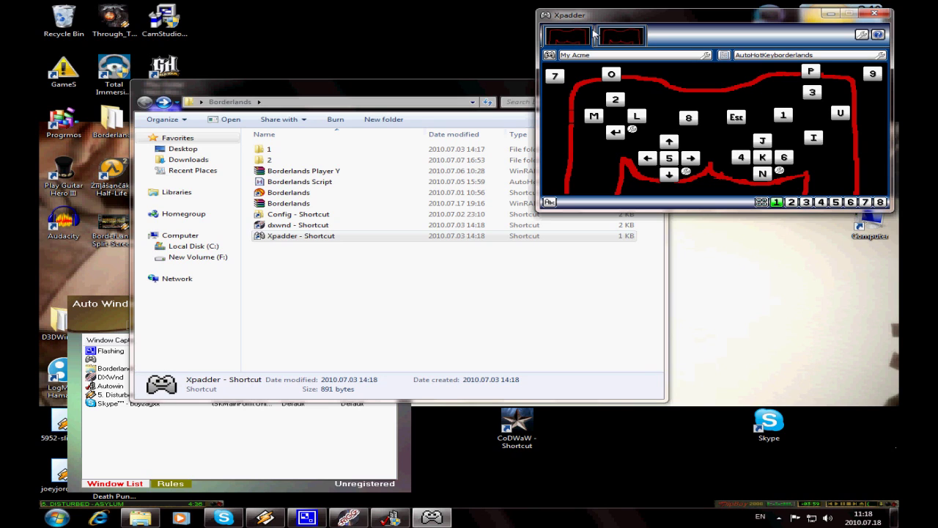
{"action": "left_click", "coordinate": [594, 34]}
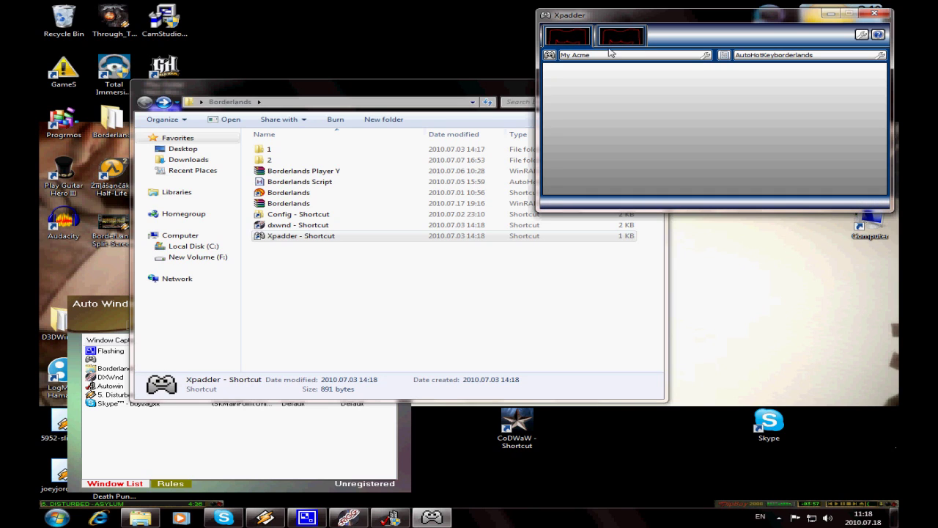
{"action": "left_click", "coordinate": [624, 43]}
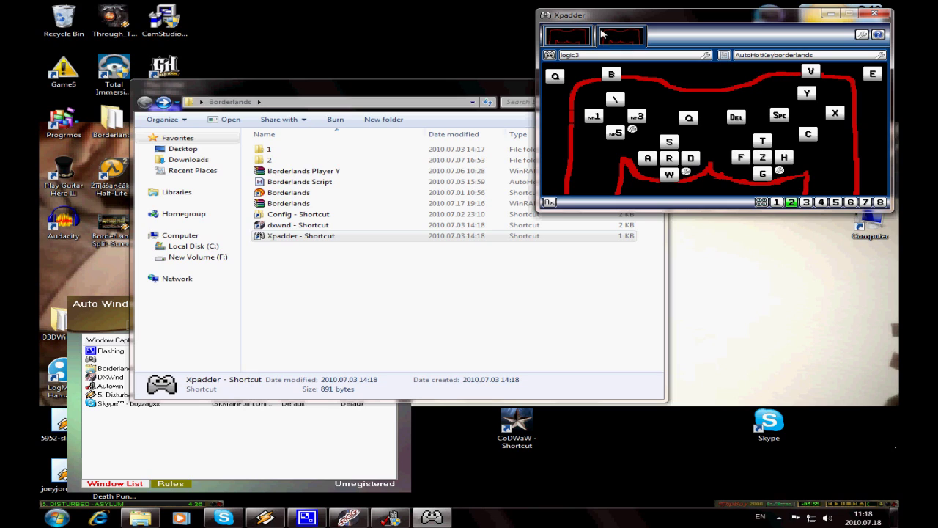
{"action": "left_click", "coordinate": [575, 38]}
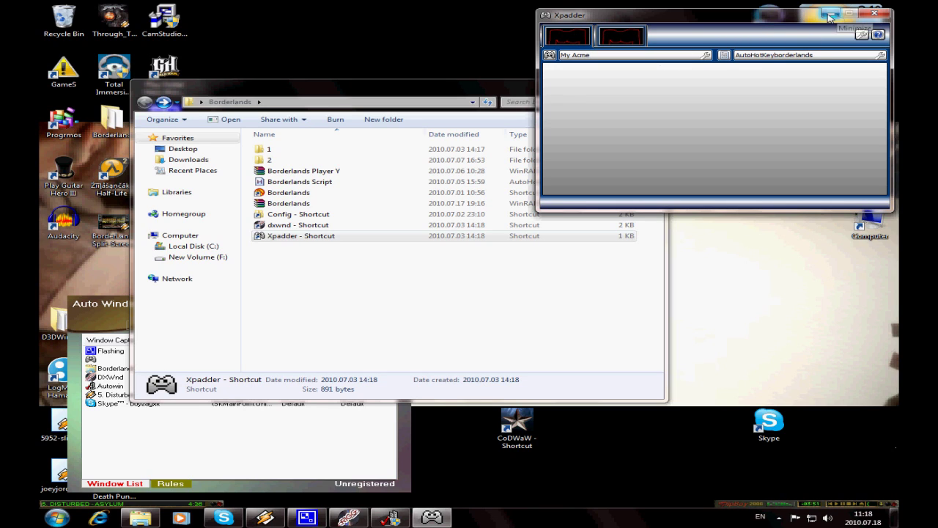
Open WillowInput from folder 1 in the Borderlands folder, copy its entire text, and close the file.
{"action": "left_click_drag", "start_coordinate": [384, 90], "coordinate": [356, 90]}
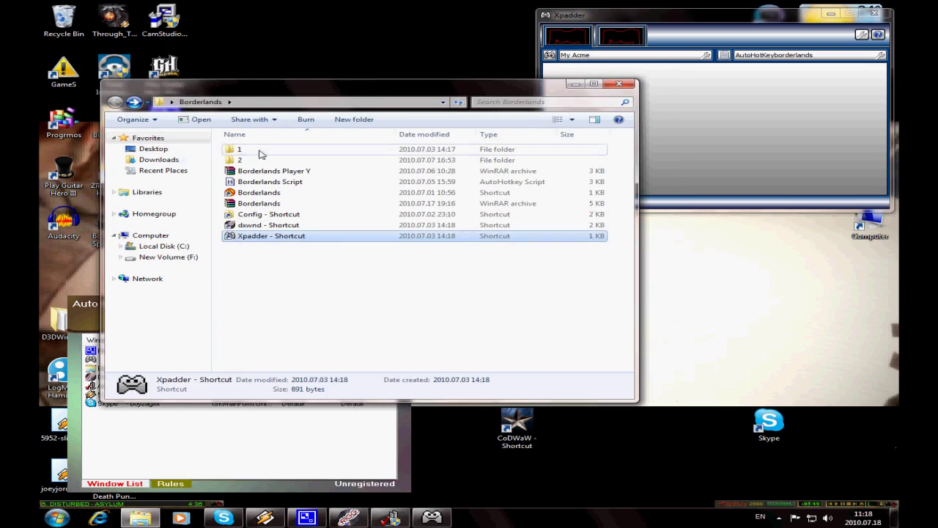
{"action": "double_click", "coordinate": [244, 150]}
{"action": "double_click", "coordinate": [250, 149]}
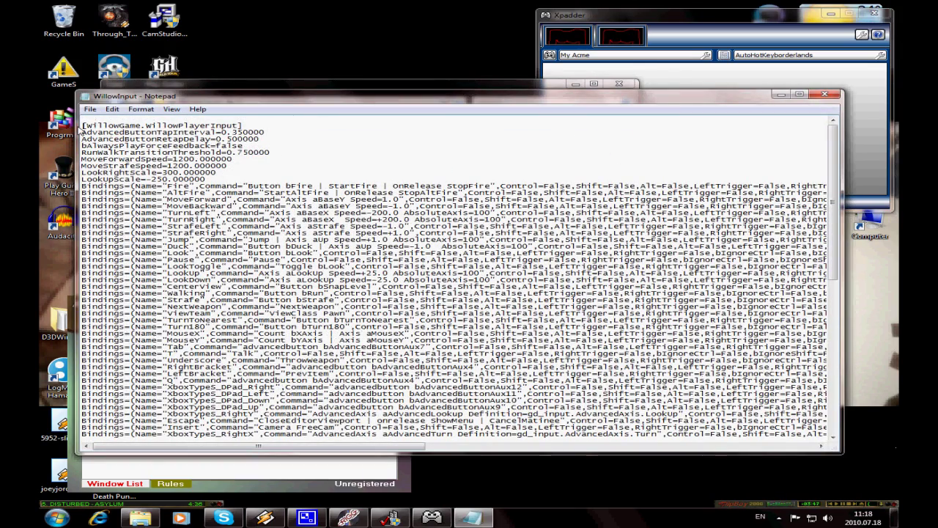
{"action": "left_click_drag", "start_coordinate": [81, 126], "coordinate": [169, 451]}
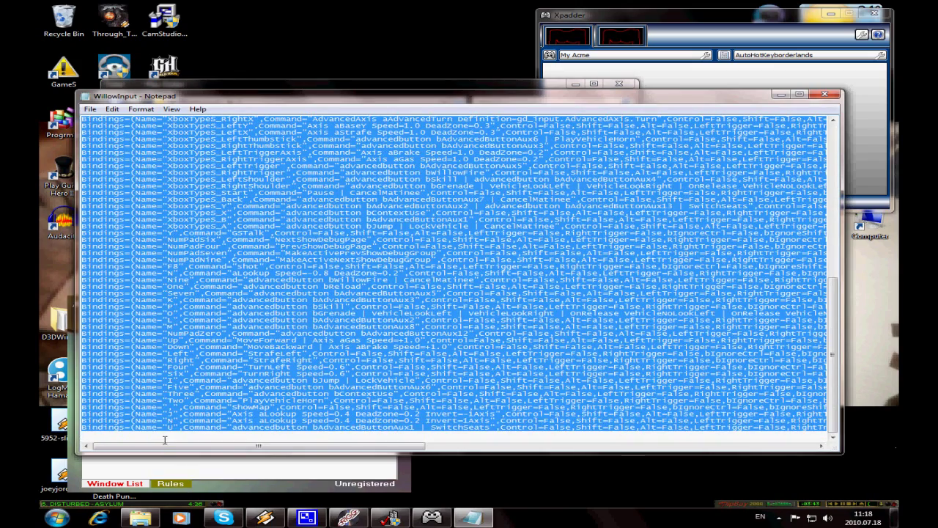
{"action": "right_click", "coordinate": [196, 435]}
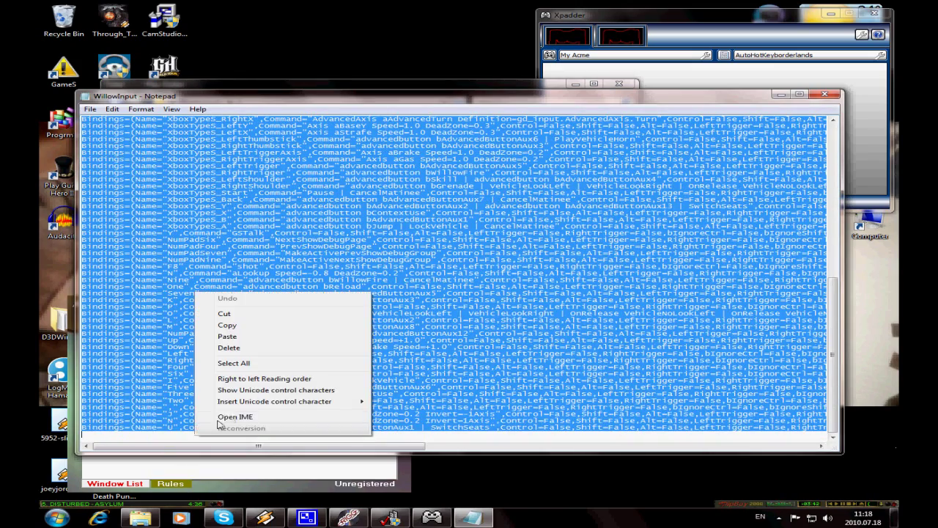
{"action": "left_click", "coordinate": [249, 325]}
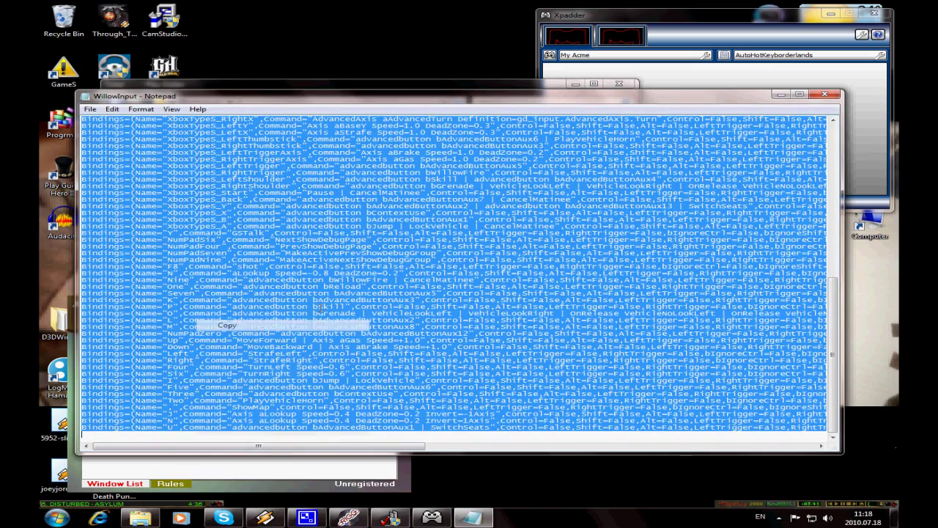
{"action": "left_click", "coordinate": [827, 96]}
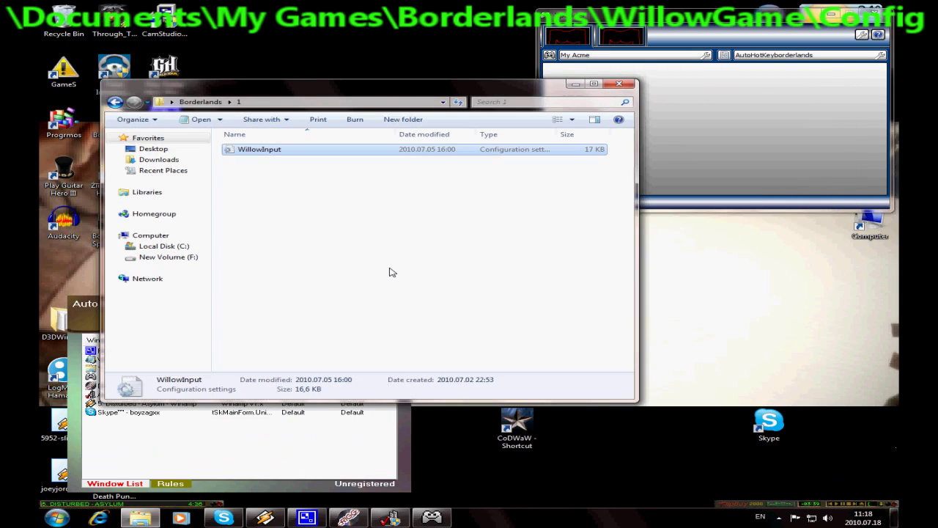
Go through the Config shortcut in the Borderlands folder and open the game's WillowInput file.
{"action": "key", "text": "BackSpace"}
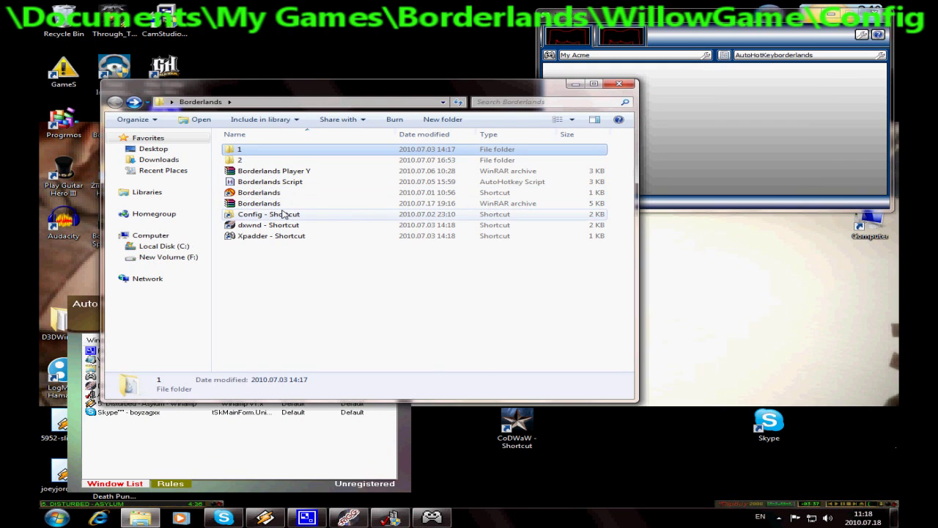
{"action": "double_click", "coordinate": [283, 214]}
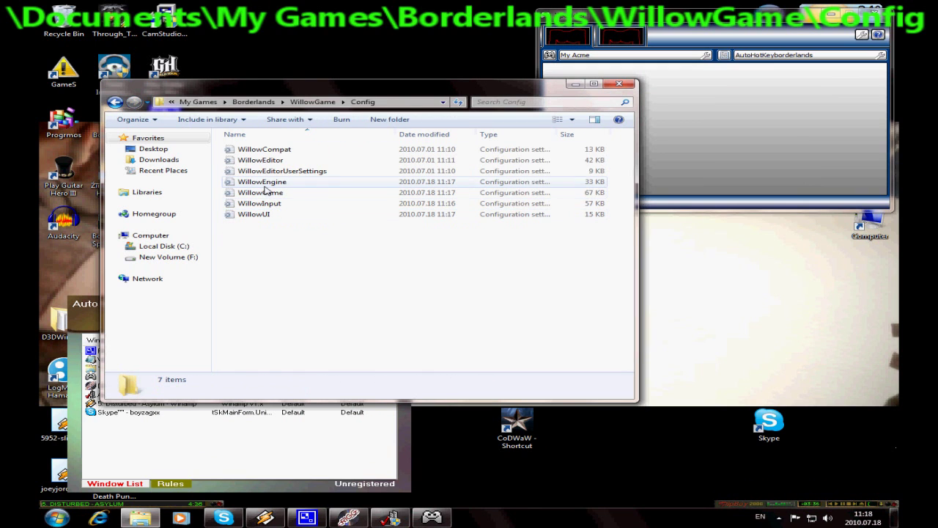
{"action": "left_click", "coordinate": [260, 205]}
{"action": "double_click", "coordinate": [260, 205]}
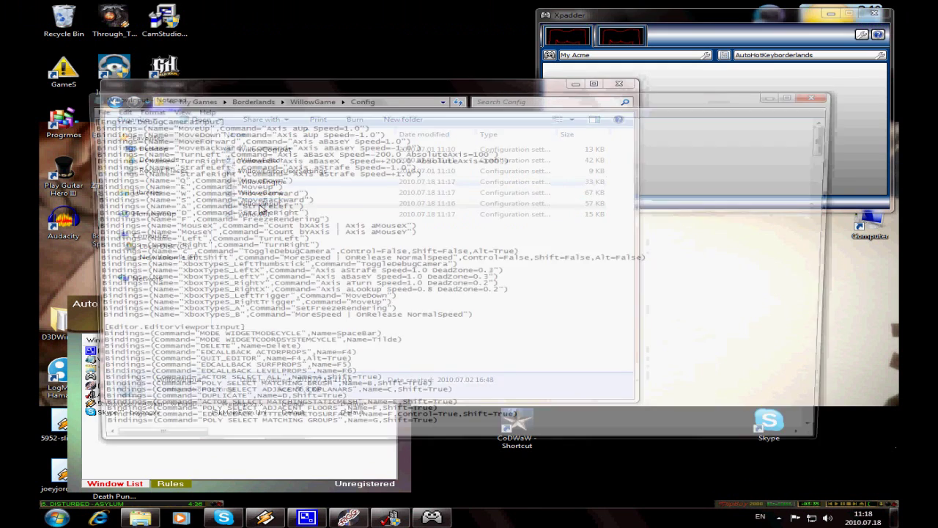
Replace the [WillowGame.WillowPlayerInput] section, through its last Bindings line, with the copied text.
{"action": "scroll", "coordinate": [160, 209], "scroll_direction": "down", "scroll_amount": 20}
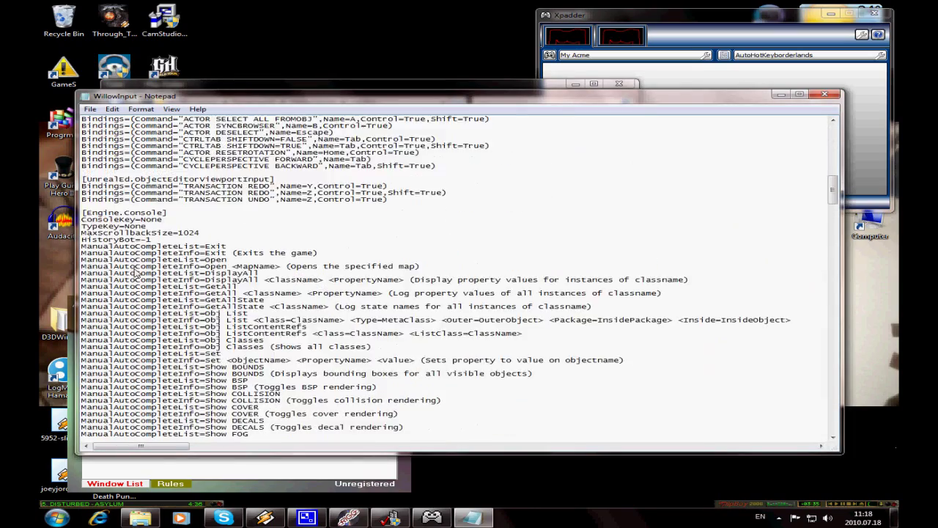
{"action": "scroll", "coordinate": [156, 288], "scroll_direction": "down", "scroll_amount": 20}
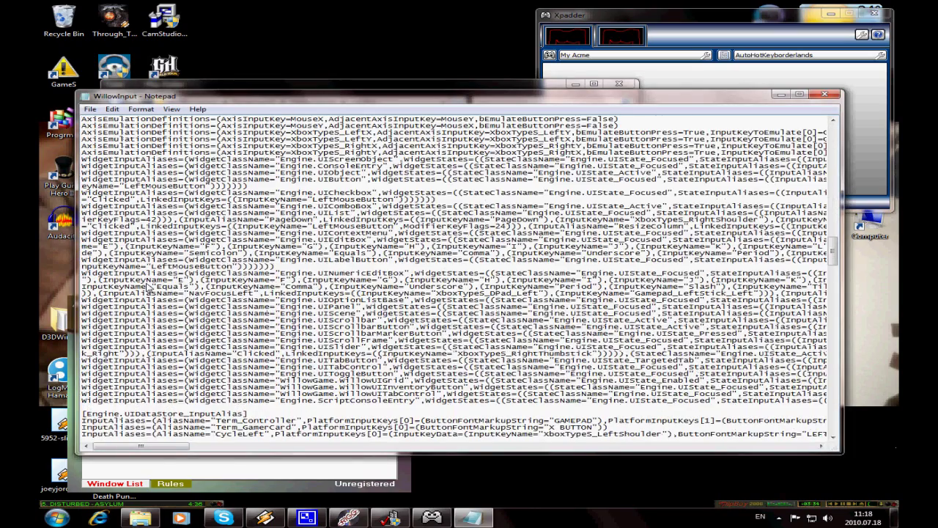
{"action": "scroll", "coordinate": [150, 286], "scroll_direction": "down", "scroll_amount": 20}
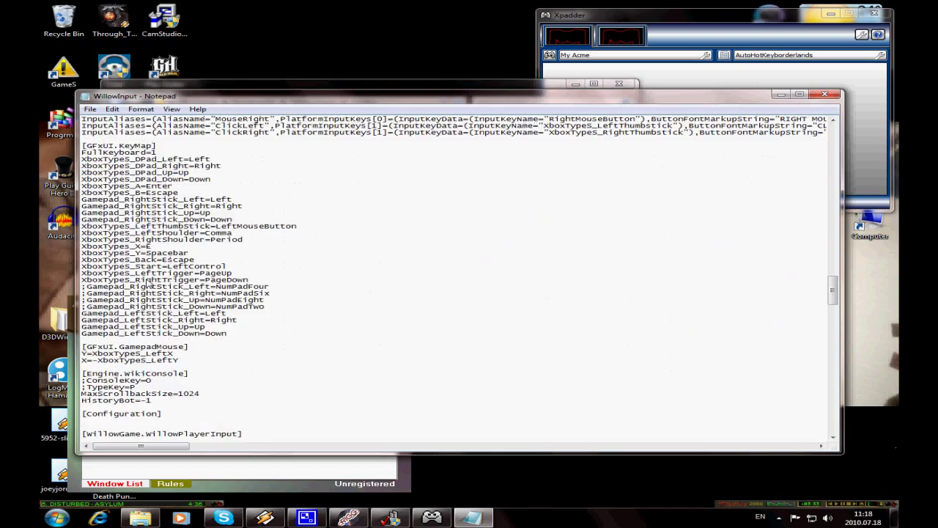
{"action": "scroll", "coordinate": [143, 285], "scroll_direction": "down", "scroll_amount": 6}
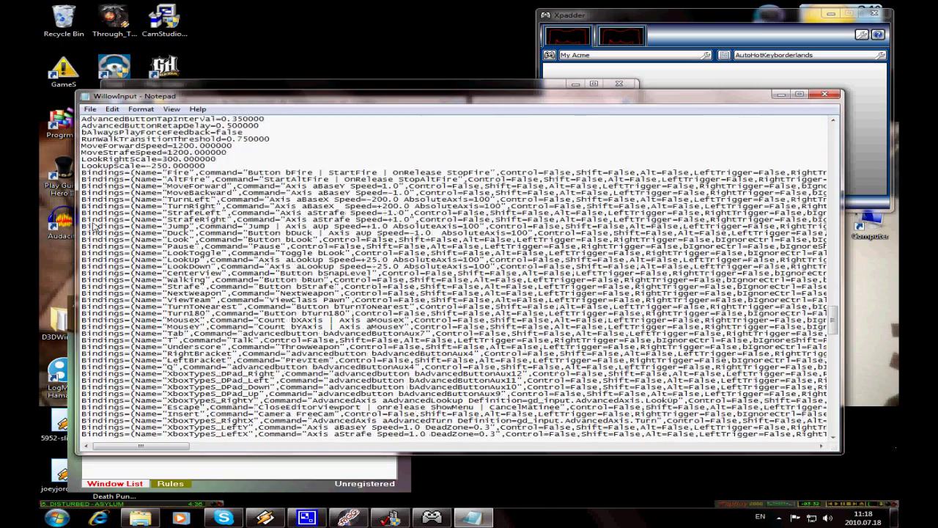
{"action": "scroll", "coordinate": [94, 171], "scroll_direction": "up", "scroll_amount": 1}
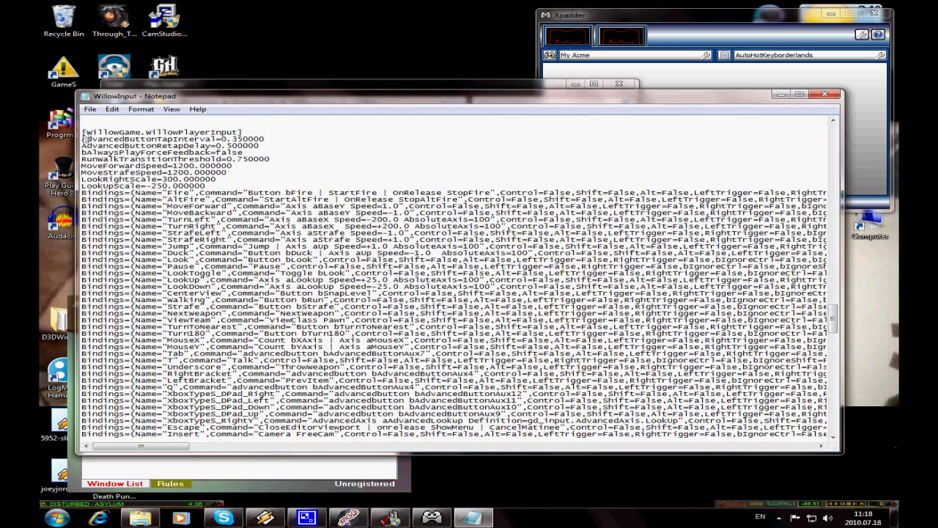
{"action": "left_click_drag", "start_coordinate": [84, 137], "coordinate": [123, 334]}
{"action": "right_click", "coordinate": [122, 333]}
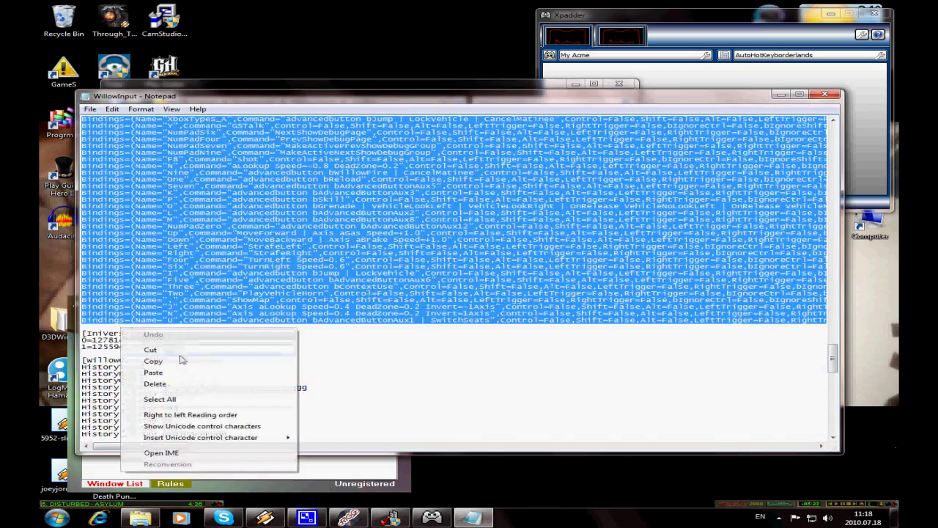
{"action": "left_click", "coordinate": [193, 376]}
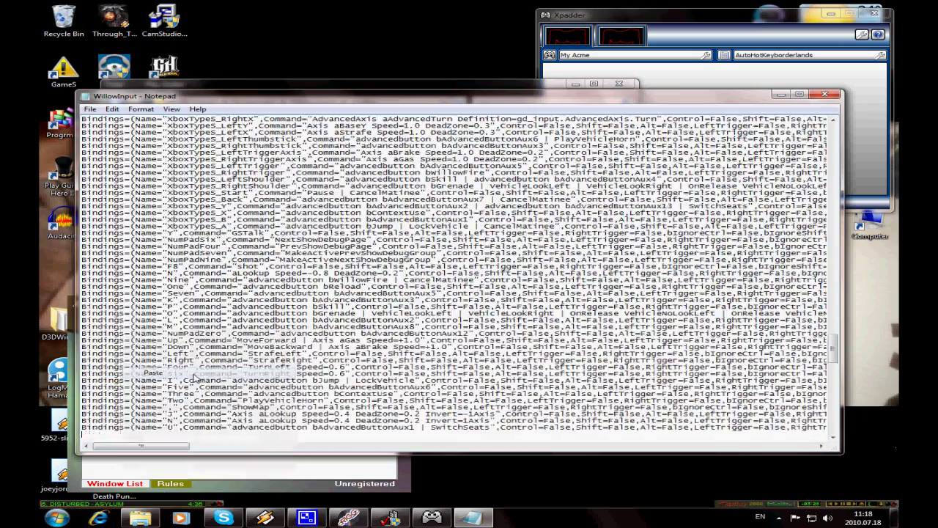
Close the edited WillowInput file, saving the changes, and return to the Borderlands folder.
{"action": "left_click", "coordinate": [825, 94]}
{"action": "left_click", "coordinate": [438, 271]}
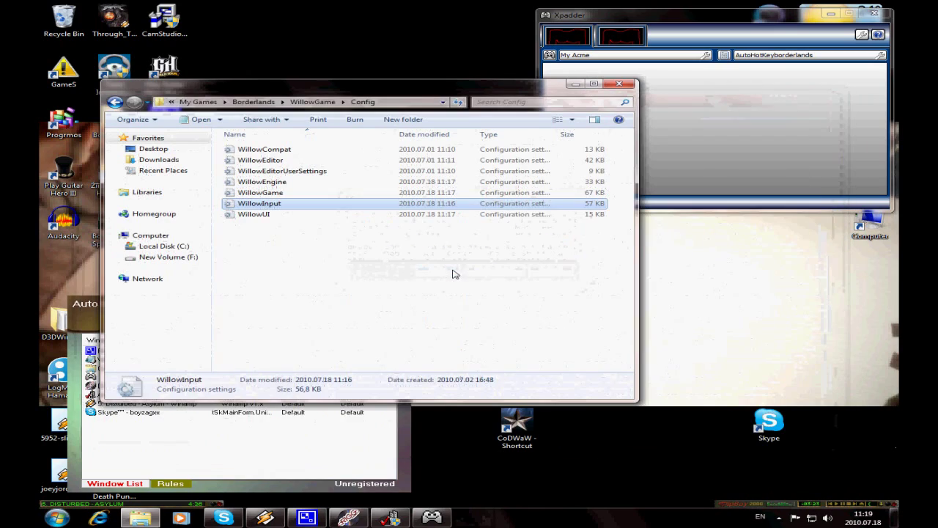
{"action": "key", "text": "BackSpace"}
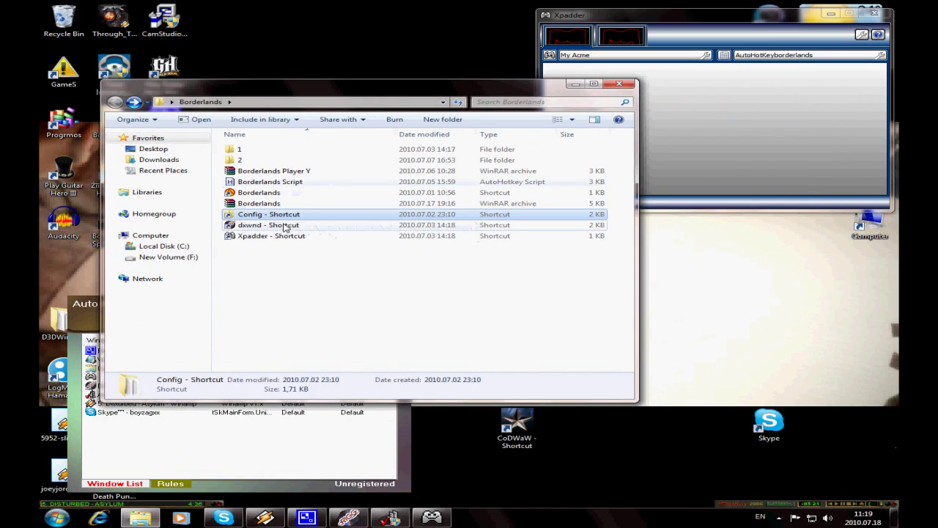
Launch the first Borderlands instance from its shortcut in the Borderlands folder and continue to the main menu.
{"action": "left_click", "coordinate": [273, 192]}
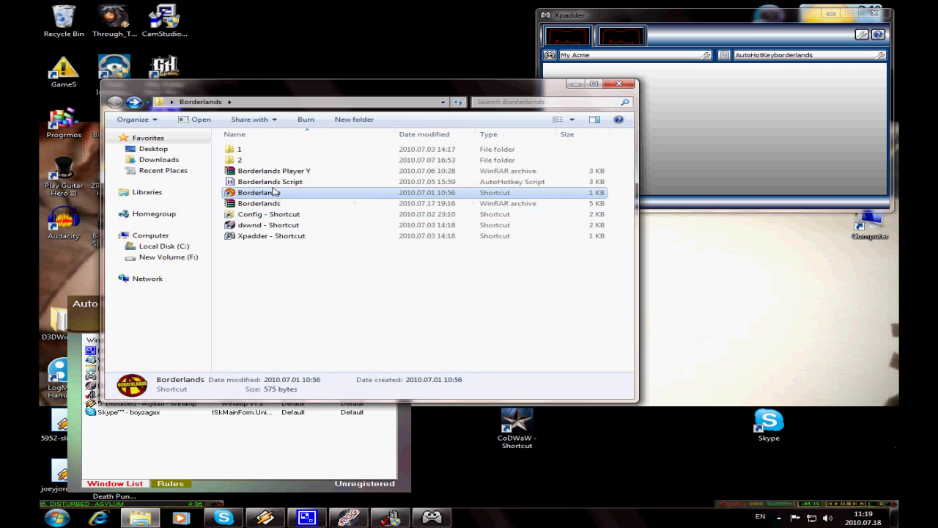
{"action": "double_click", "coordinate": [274, 192]}
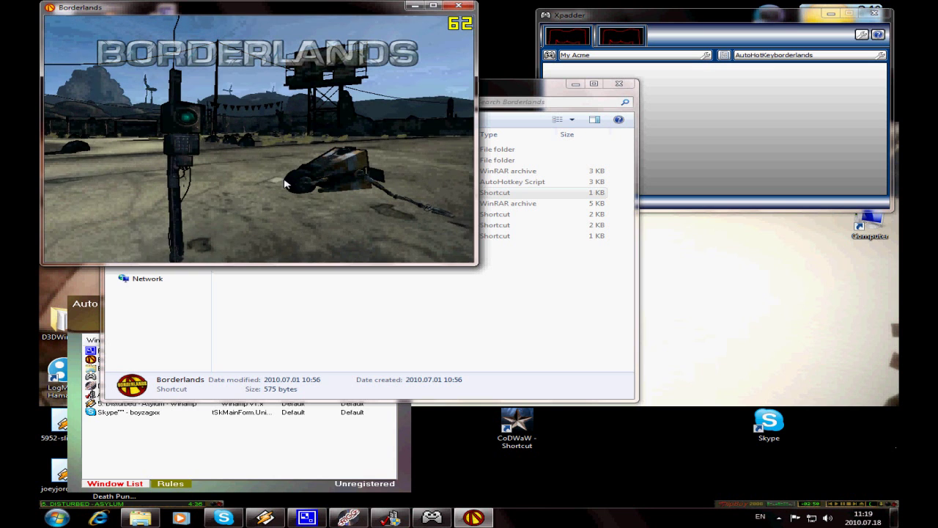
{"action": "key", "text": "Return"}
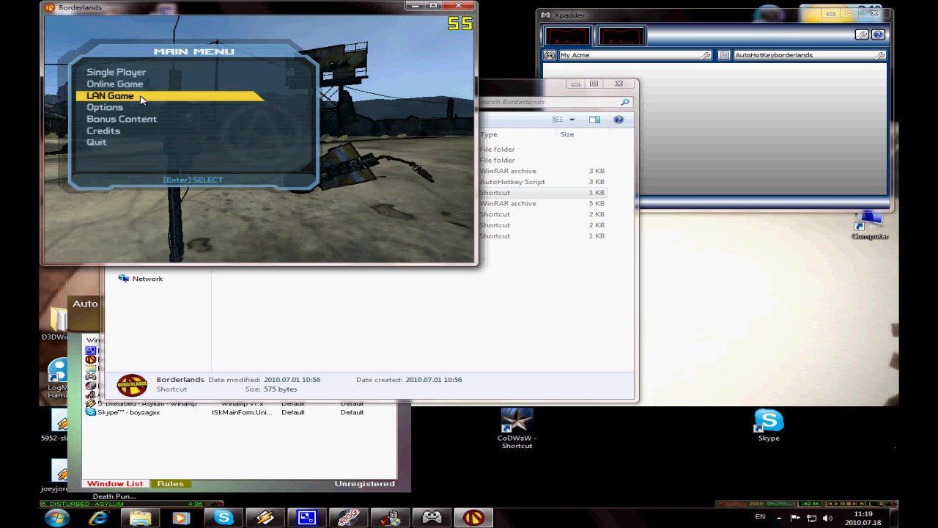
Select the level 21 Hunter for LAN play and host a public game with the host name GAme Over.
{"action": "left_click", "coordinate": [139, 95]}
{"action": "left_click", "coordinate": [143, 102]}
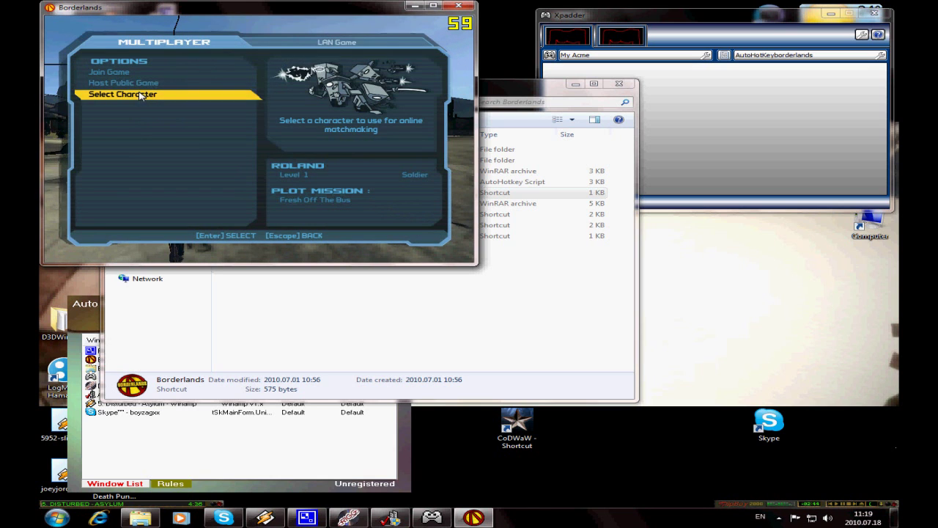
{"action": "left_click", "coordinate": [133, 83]}
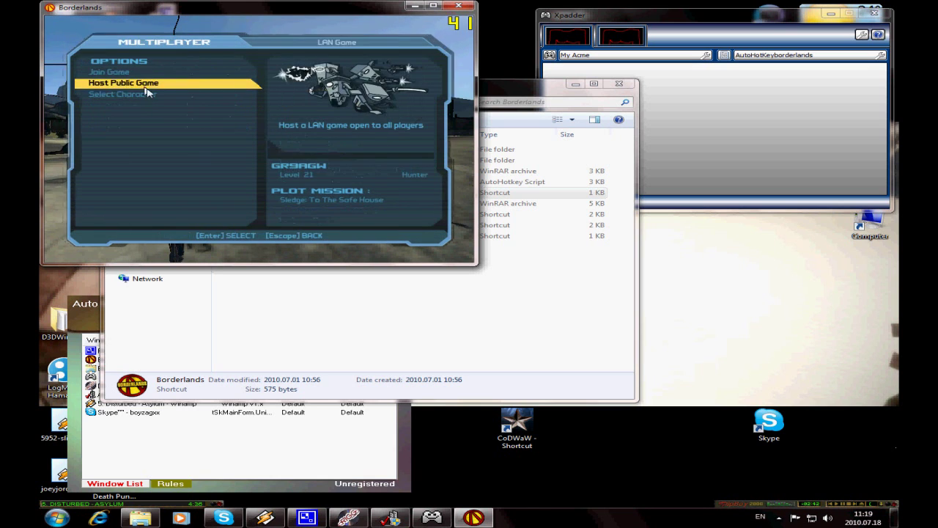
{"action": "left_click", "coordinate": [134, 83]}
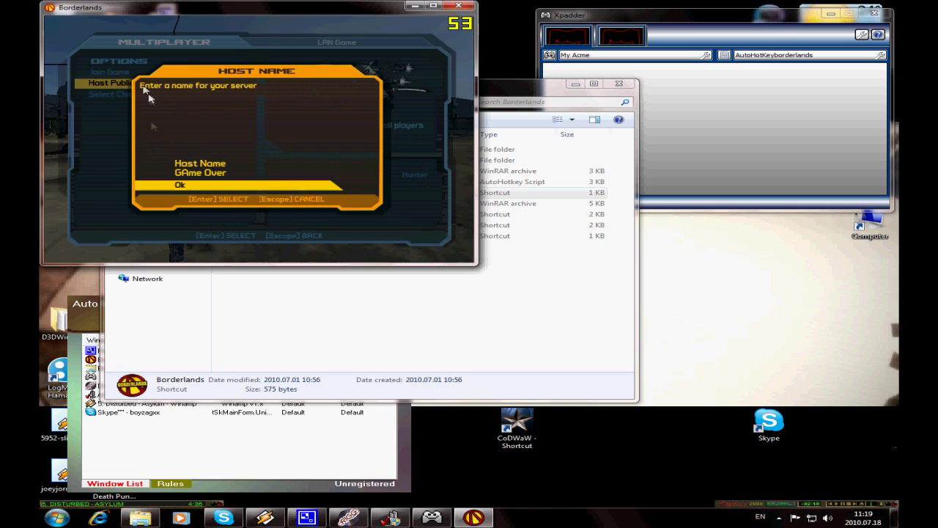
{"action": "left_click", "coordinate": [175, 187]}
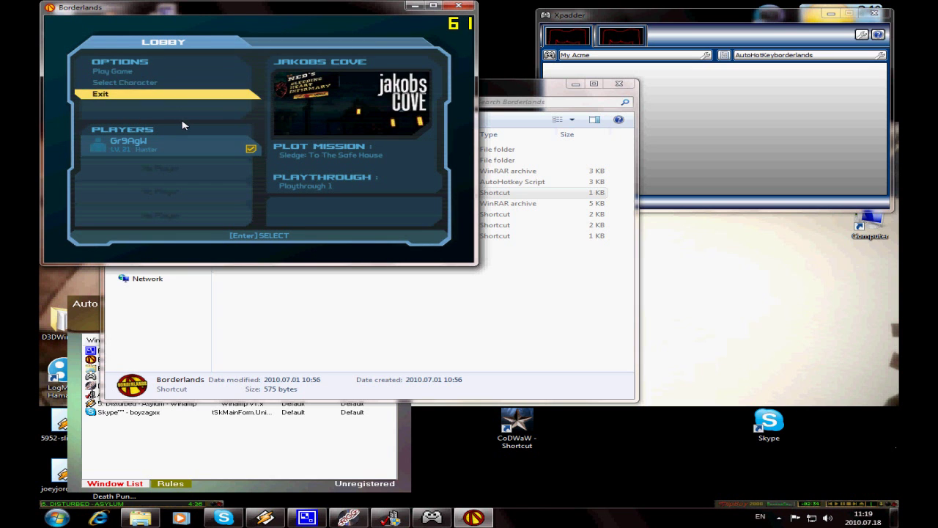
Switch to the Borderlands folder, open WillowInput from folder 2, copy its entire text, and close the file.
{"action": "key", "text": "alt+Tab"}
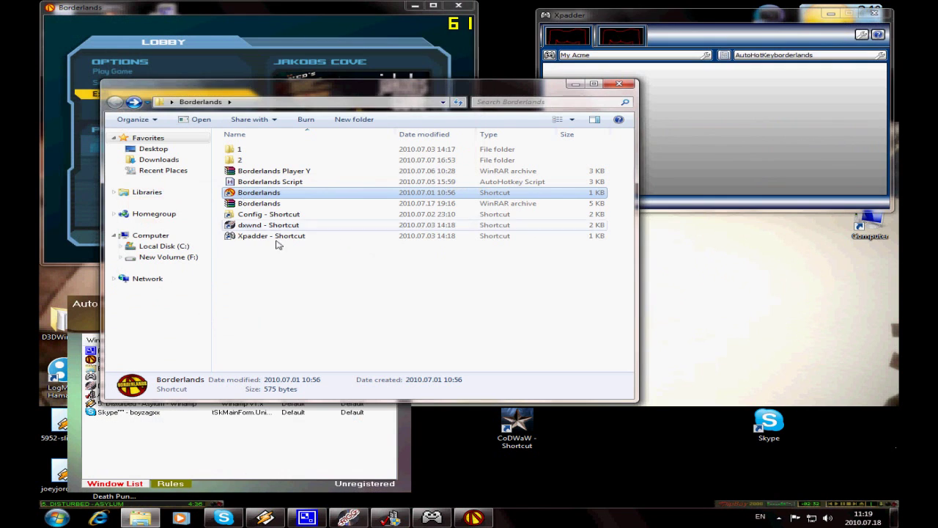
{"action": "double_click", "coordinate": [258, 161]}
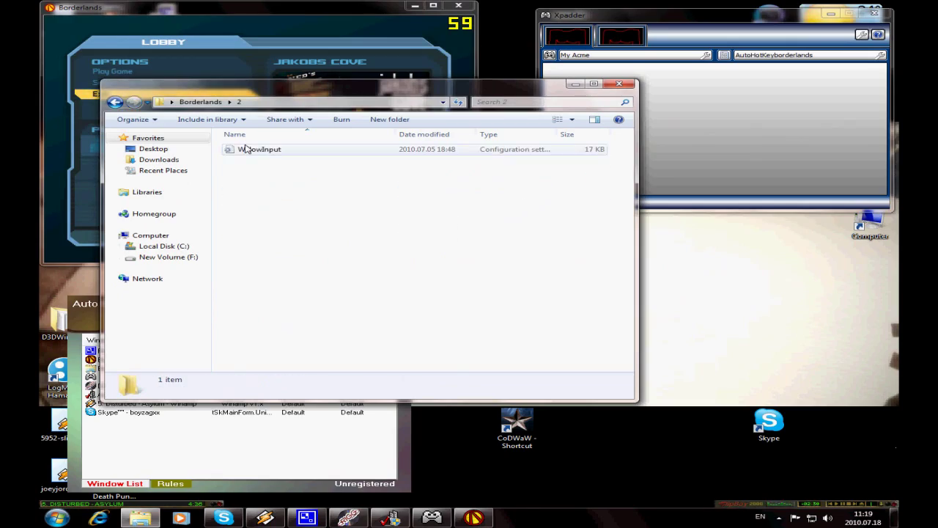
{"action": "double_click", "coordinate": [245, 150]}
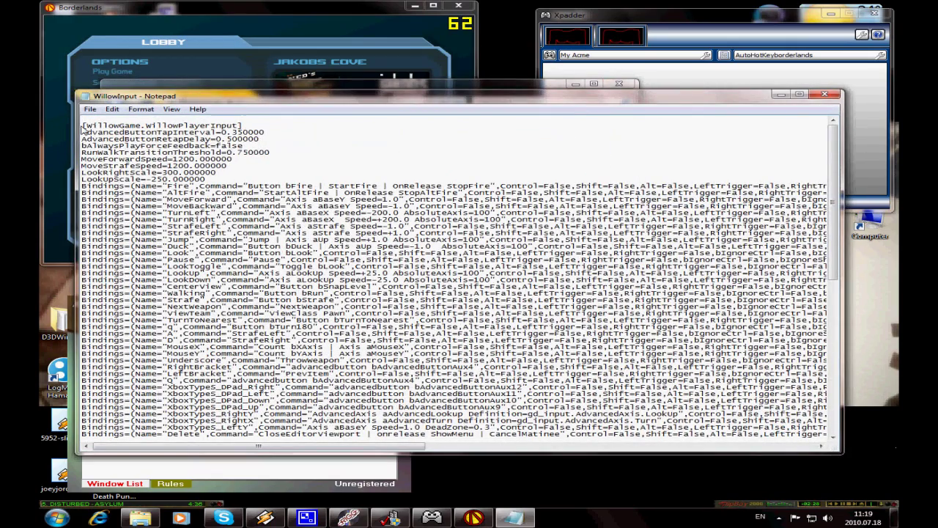
{"action": "left_click_drag", "start_coordinate": [82, 130], "coordinate": [138, 427]}
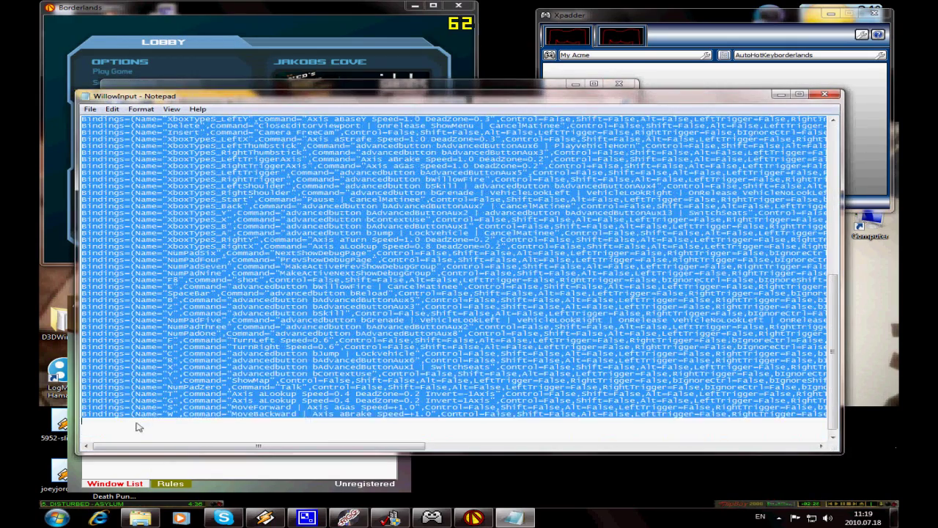
{"action": "right_click", "coordinate": [137, 426]}
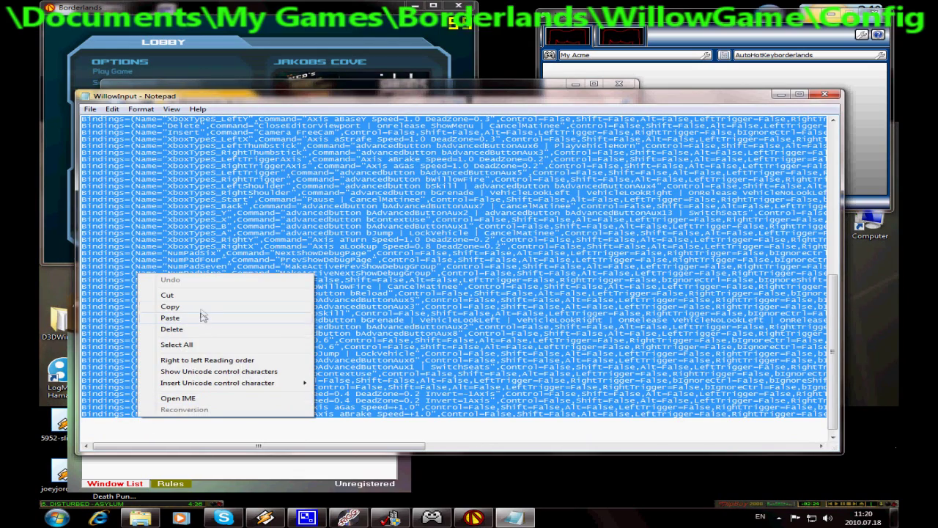
{"action": "left_click", "coordinate": [170, 306]}
{"action": "left_click", "coordinate": [825, 94]}
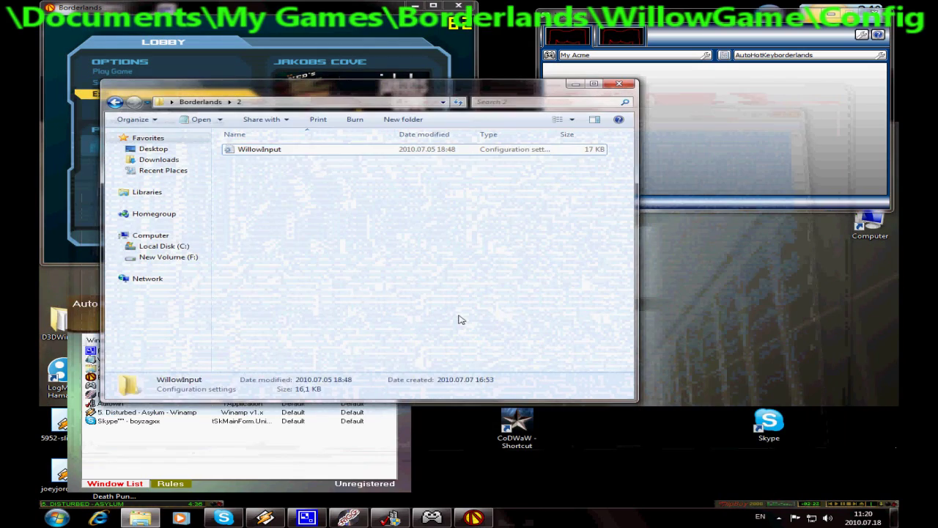
Return to the Borderlands folder and open the game's WillowInput file through the Config shortcut.
{"action": "key", "text": "BackSpace"}
{"action": "double_click", "coordinate": [276, 217]}
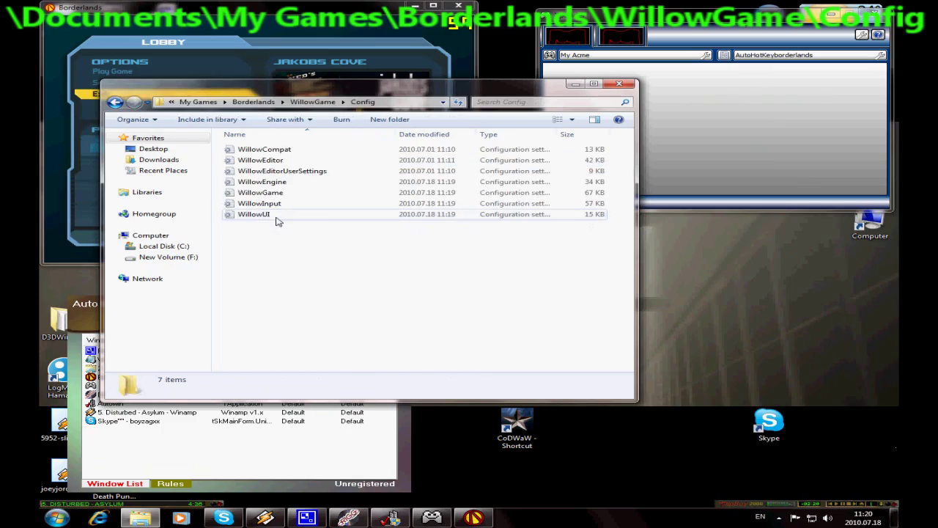
{"action": "double_click", "coordinate": [292, 203]}
Replace the [WillowGame.WillowPlayerInput] section and all its Bindings lines with the text copied from folder 2's file.
{"action": "scroll", "coordinate": [107, 378], "scroll_direction": "down", "scroll_amount": 5}
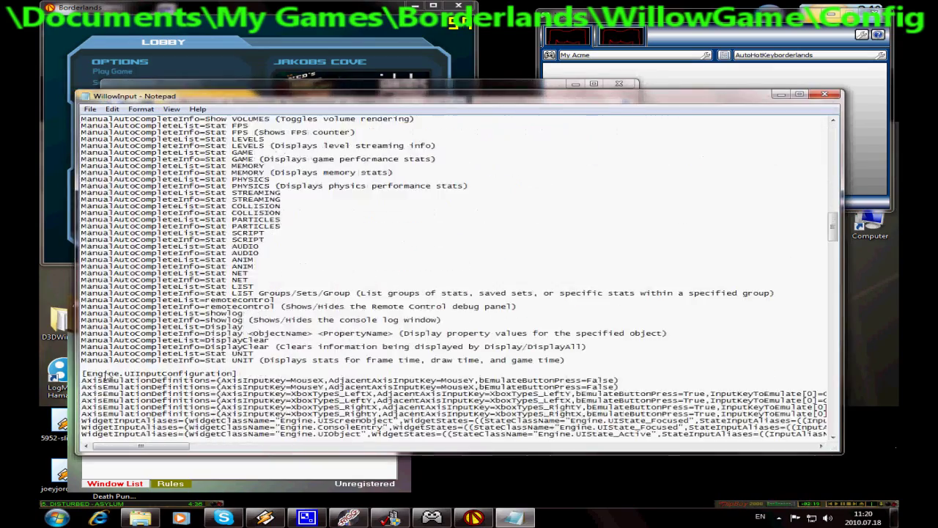
{"action": "scroll", "coordinate": [107, 378], "scroll_direction": "down", "scroll_amount": 20}
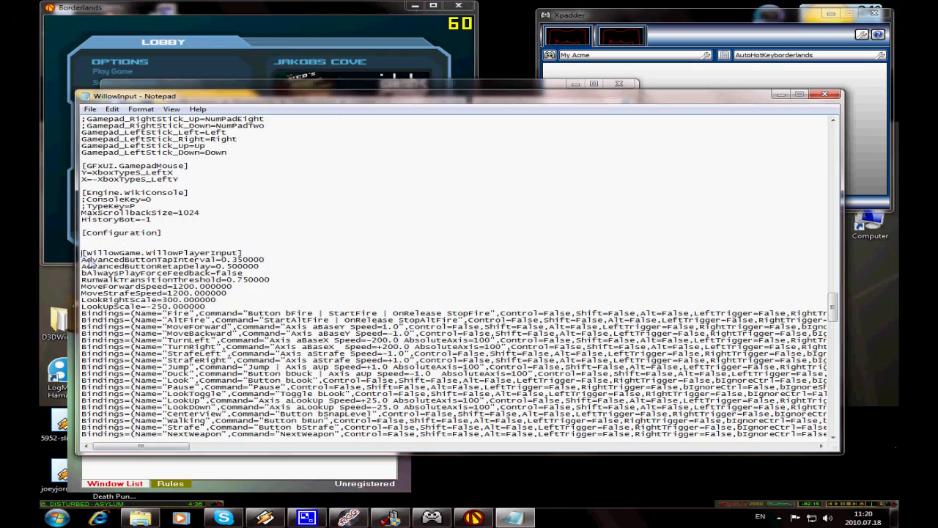
{"action": "left_click_drag", "start_coordinate": [83, 253], "coordinate": [143, 346]}
{"action": "right_click", "coordinate": [143, 346]}
{"action": "left_click", "coordinate": [210, 386]}
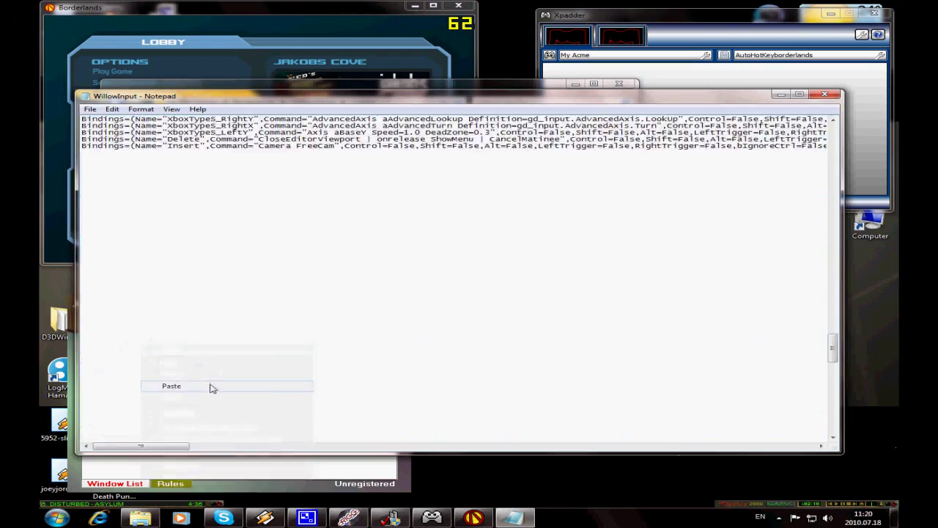
Save and close the game's WillowInput file with the second player's bindings, returning to the Borderlands folder.
{"action": "left_click", "coordinate": [825, 95]}
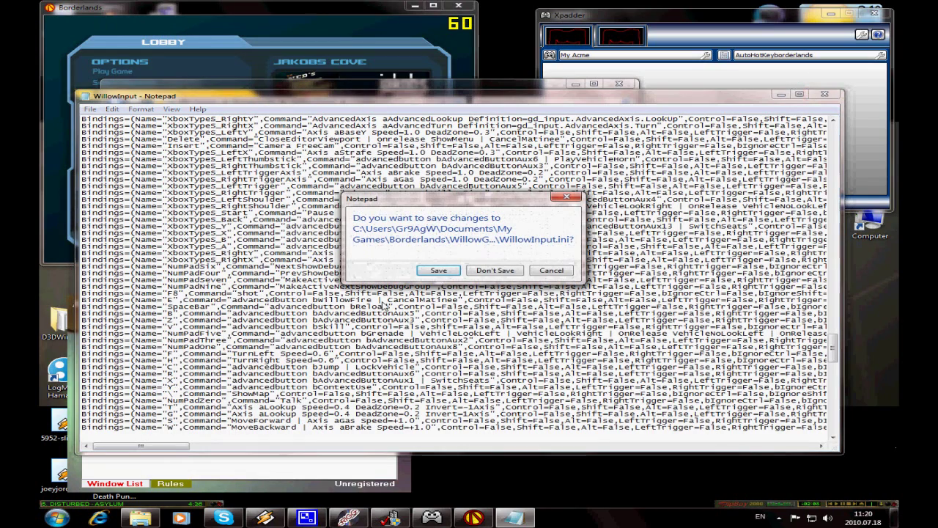
{"action": "left_click", "coordinate": [438, 270]}
{"action": "key", "text": "BackSpace"}
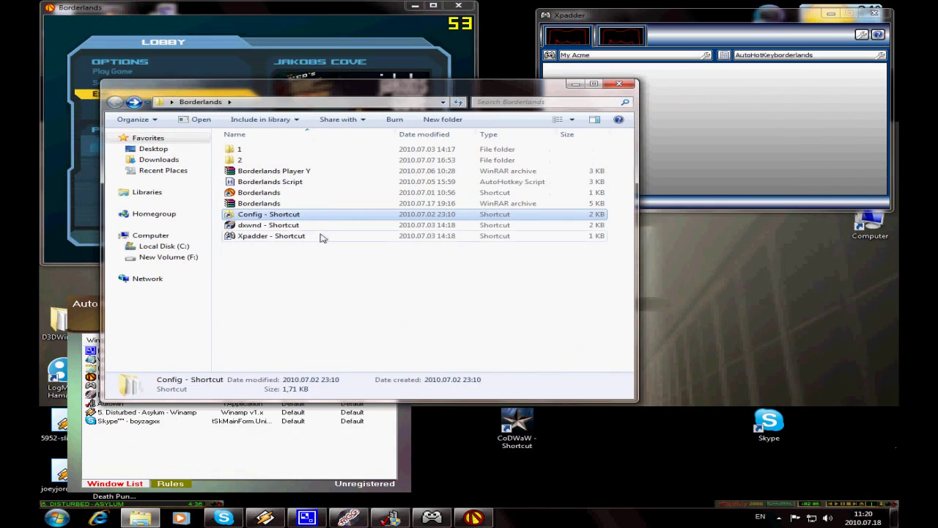
Launch a second Borderlands instance from the game shortcut and continue to its main menu.
{"action": "key", "text": "Up"}
{"action": "key", "text": "Up"}
{"action": "key", "text": "Return"}
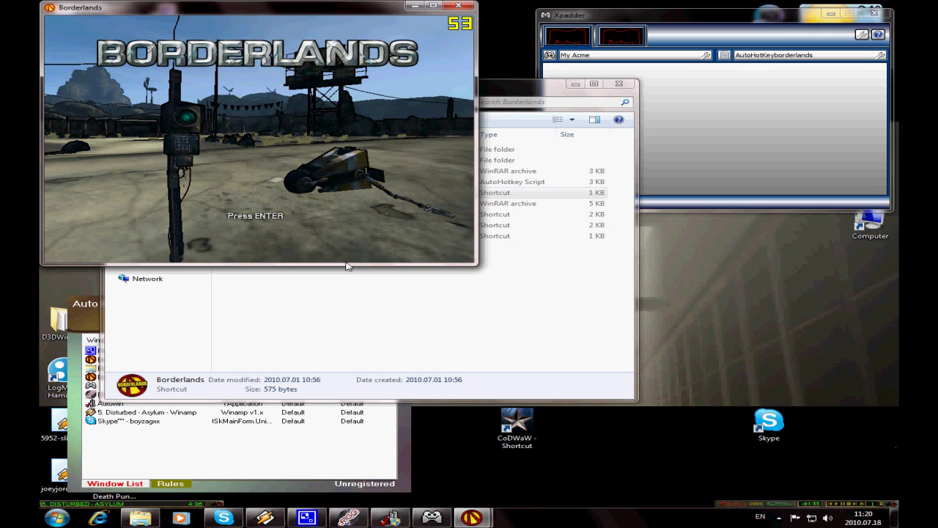
{"action": "key", "text": "Return"}
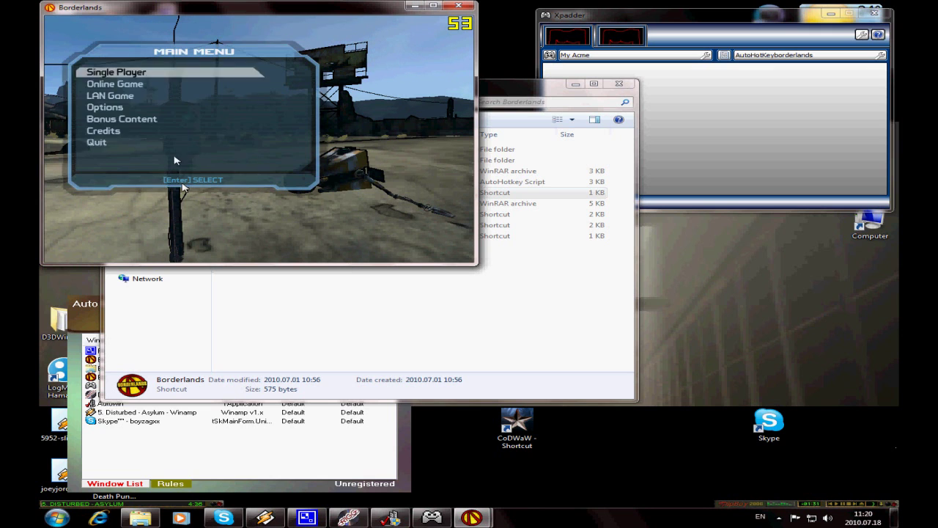
Select the level 20 Berserker, The Joker, in the second instance and join the LAN game GAme Over.
{"action": "left_click", "coordinate": [121, 97]}
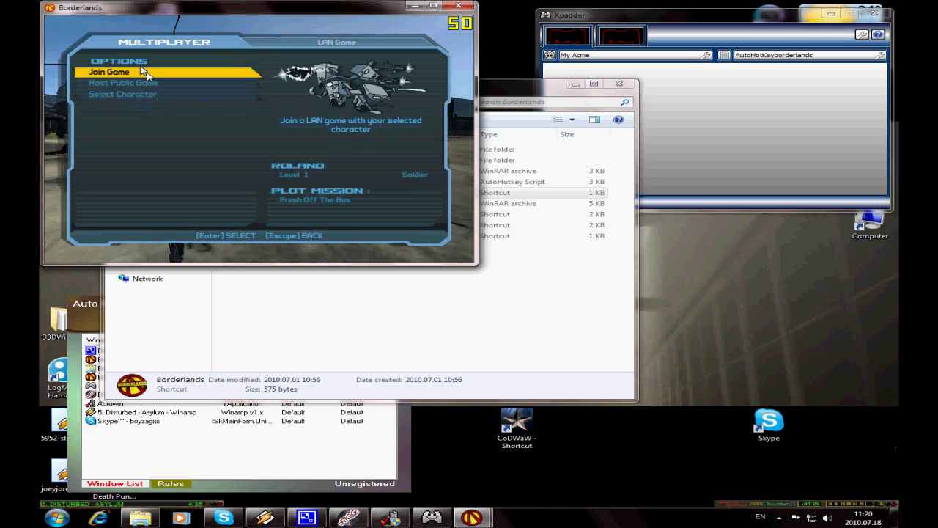
{"action": "left_click", "coordinate": [143, 93]}
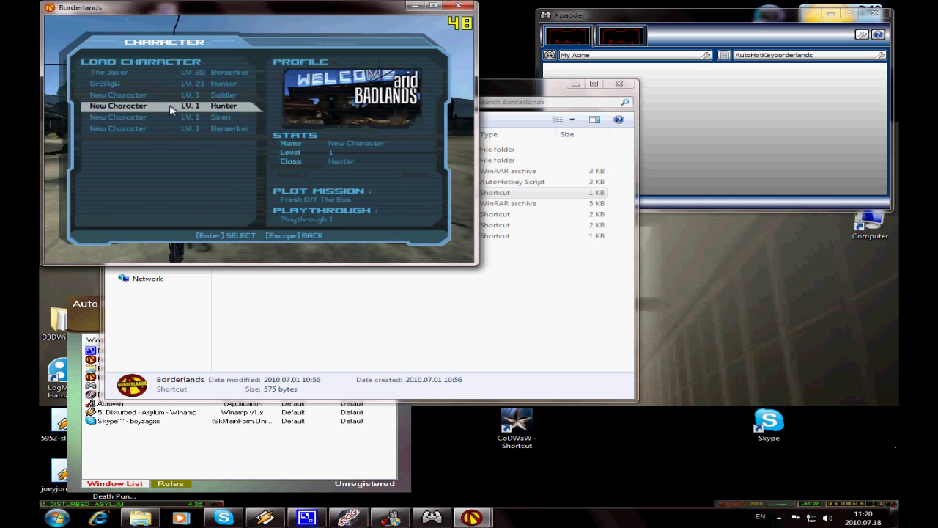
{"action": "left_click", "coordinate": [134, 74]}
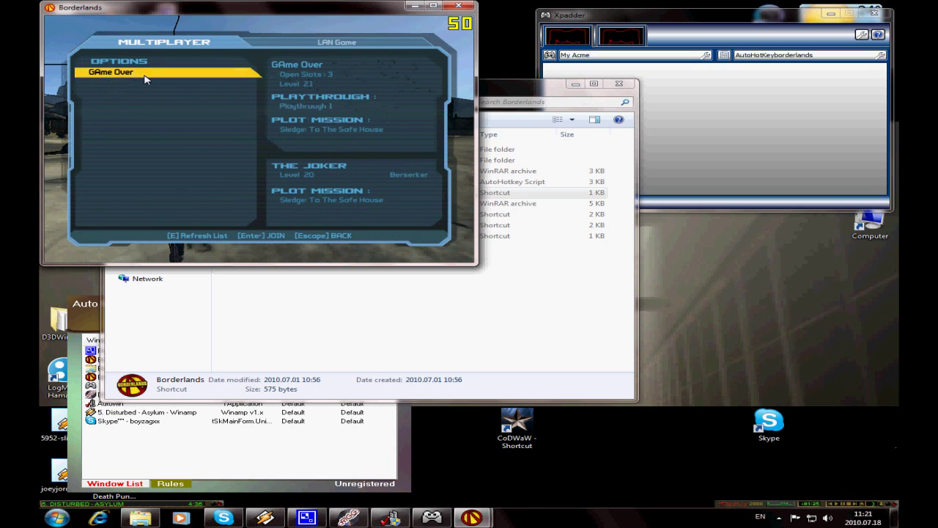
{"action": "left_click", "coordinate": [144, 75]}
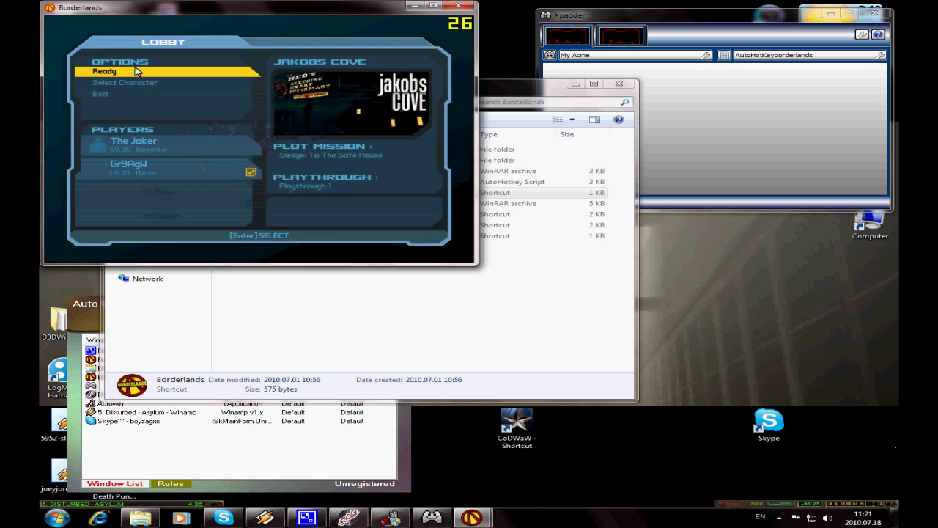
Switch to Auto Window Manager and align the second player's Borderlands window to the bottom-right corner of the desktop.
{"action": "key", "text": "alt+Tab"}
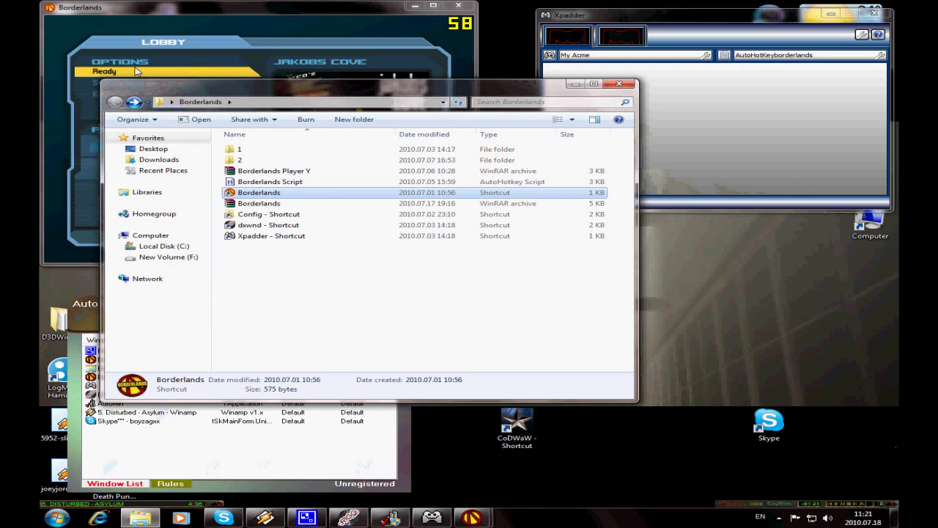
{"action": "left_click_drag", "start_coordinate": [338, 92], "coordinate": [405, 90]}
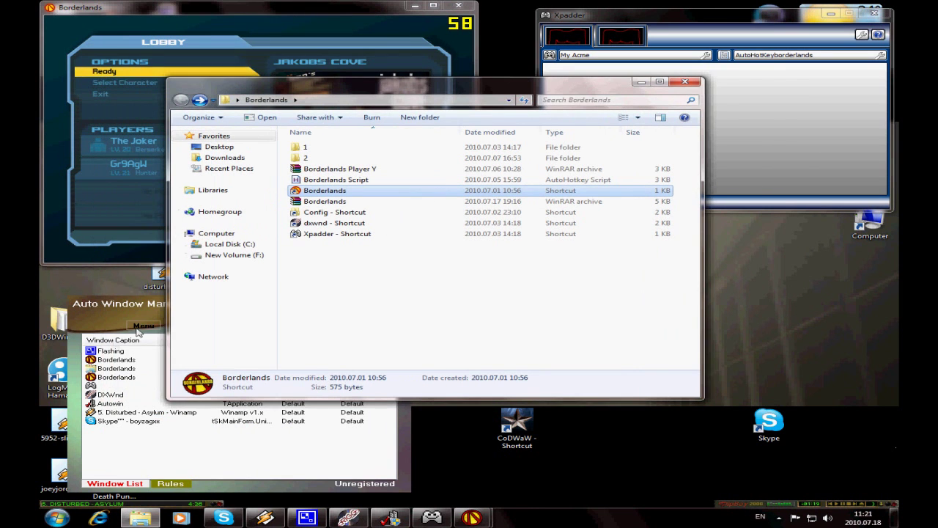
{"action": "left_click", "coordinate": [103, 324]}
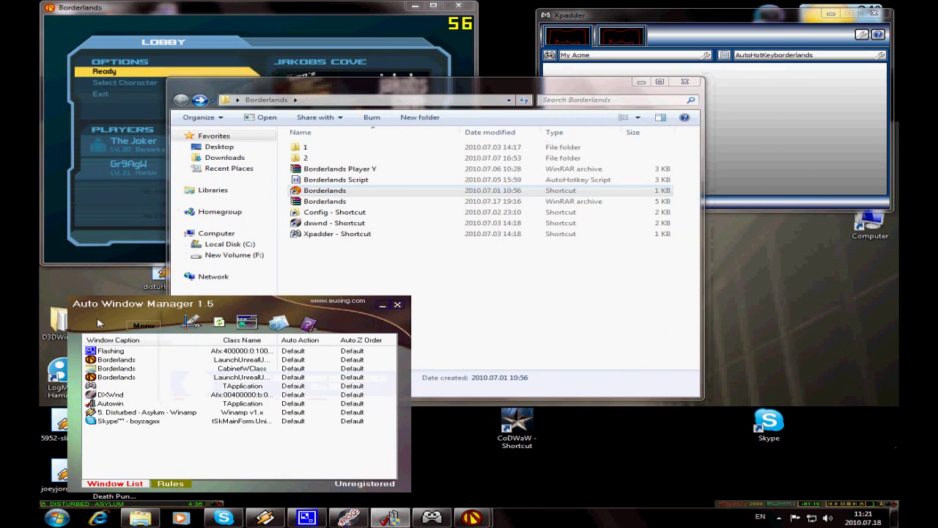
{"action": "right_click", "coordinate": [110, 361]}
{"action": "mouse_move", "coordinate": [178, 267]}
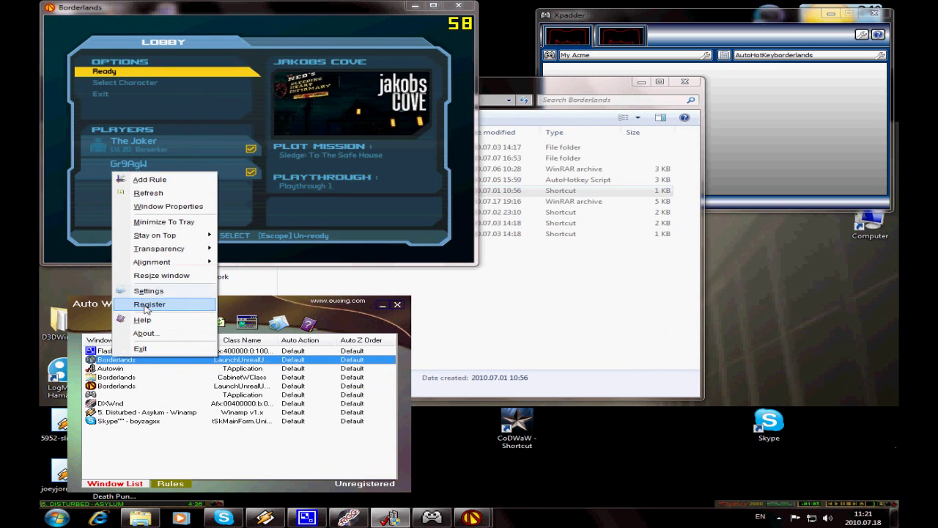
{"action": "mouse_move", "coordinate": [158, 262]}
{"action": "left_click", "coordinate": [257, 370]}
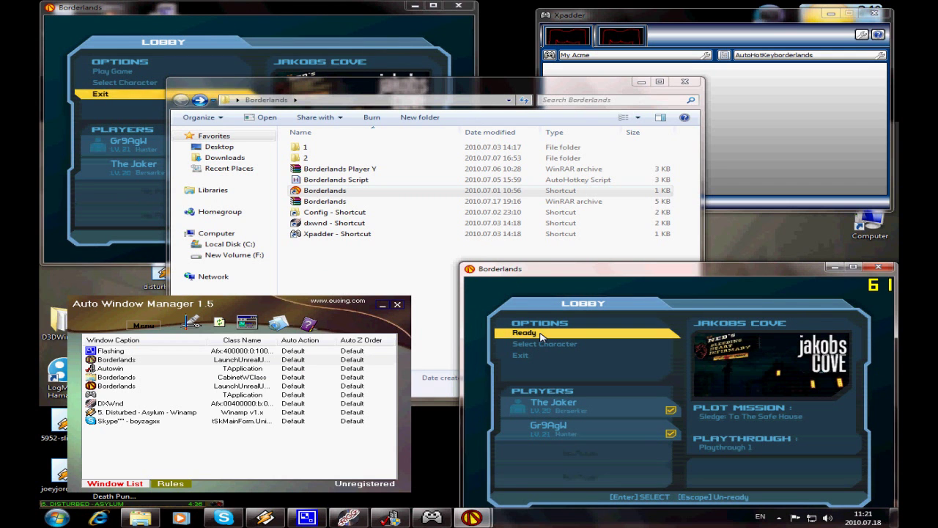
Switch to the hosting Borderlands window and start the game from its lobby.
{"action": "key", "text": "alt+Tab"}
{"action": "key", "text": "alt+Tab"}
{"action": "key", "text": "alt+Tab"}
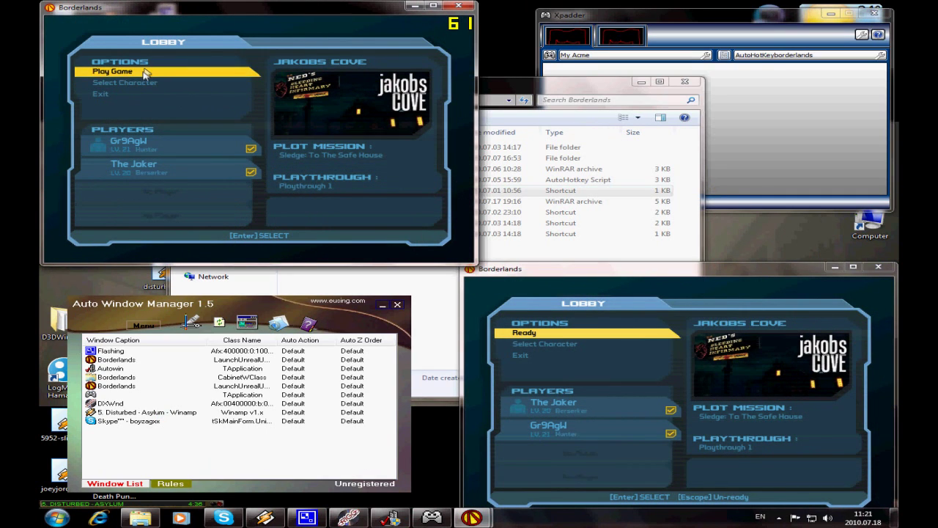
{"action": "left_click", "coordinate": [144, 76]}
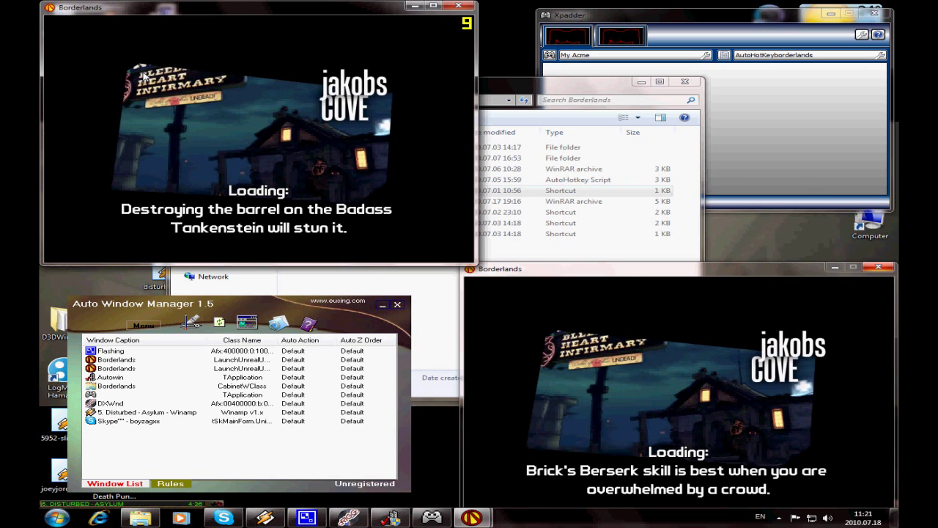
Switch back to the Borderlands folder and run the AutoHotkey file Borderlands Script.
{"action": "key", "text": "alt+Tab"}
{"action": "key", "text": "alt+Tab"}
{"action": "key", "text": "alt+Tab"}
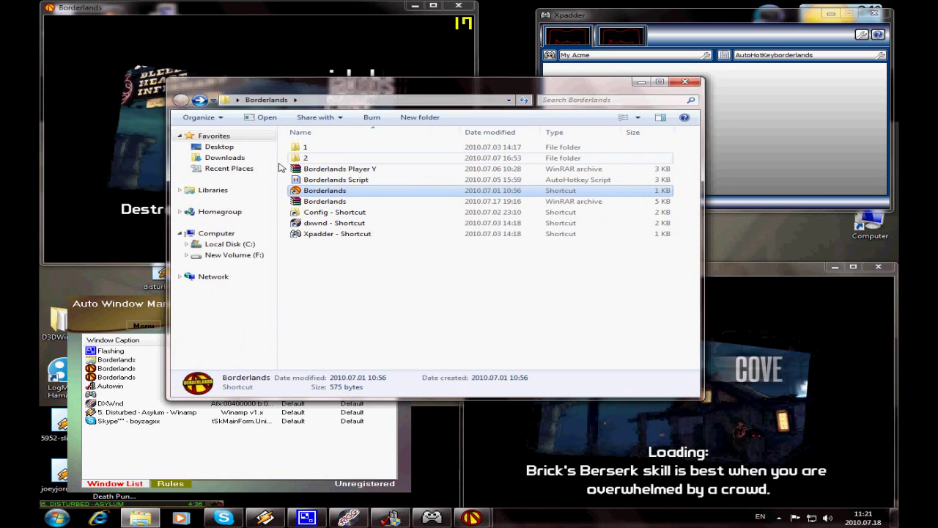
{"action": "double_click", "coordinate": [308, 179]}
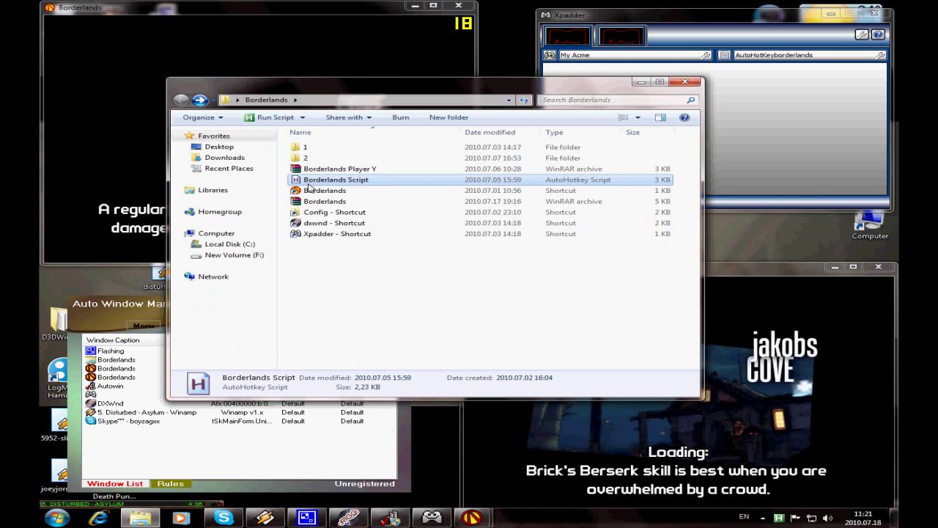
Switch to the second player's Borderlands window and test the Xpadder-mapped controls J, N, 4 and 6 in the running game.
{"action": "key", "text": "alt+Tab"}
{"action": "key", "text": "alt+Tab"}
{"action": "key", "text": "alt+Tab"}
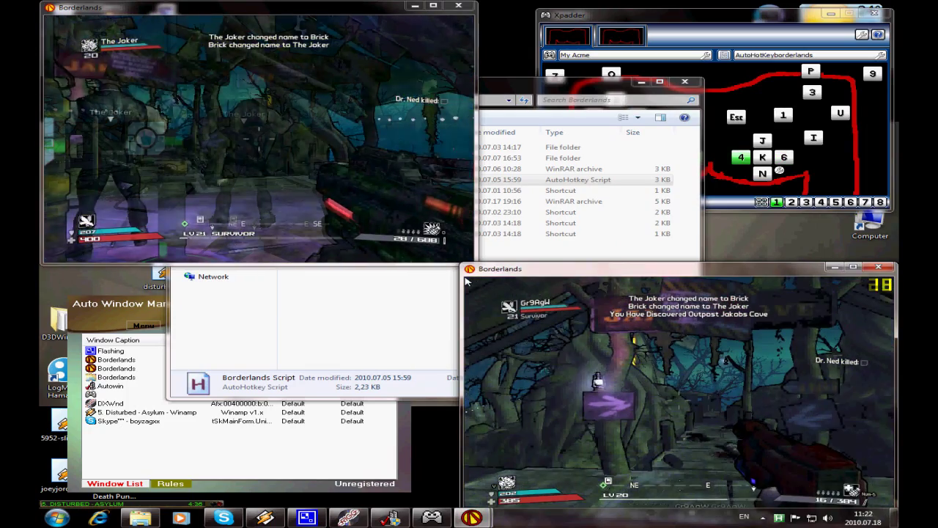
{"action": "key", "text": "j"}
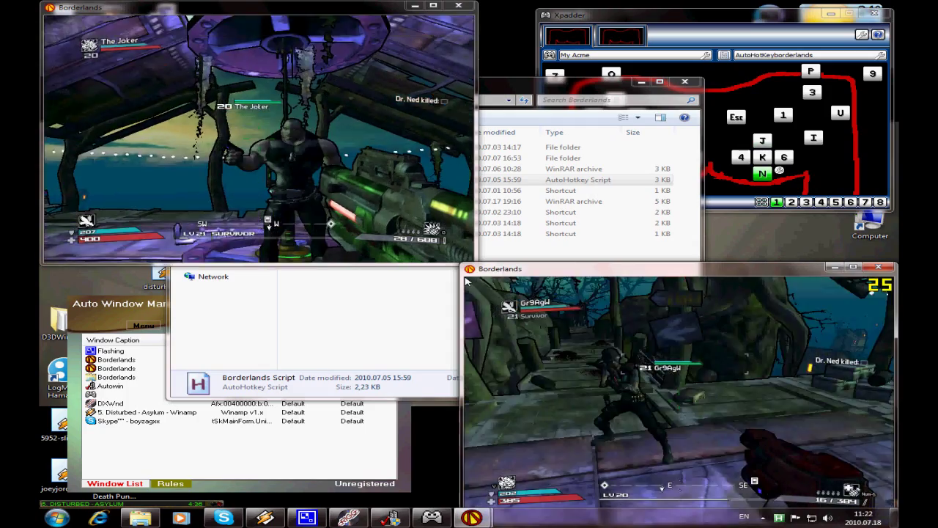
{"action": "key", "text": "n"}
{"action": "key", "text": "j"}
{"action": "key", "text": "4"}
{"action": "key", "text": "6"}
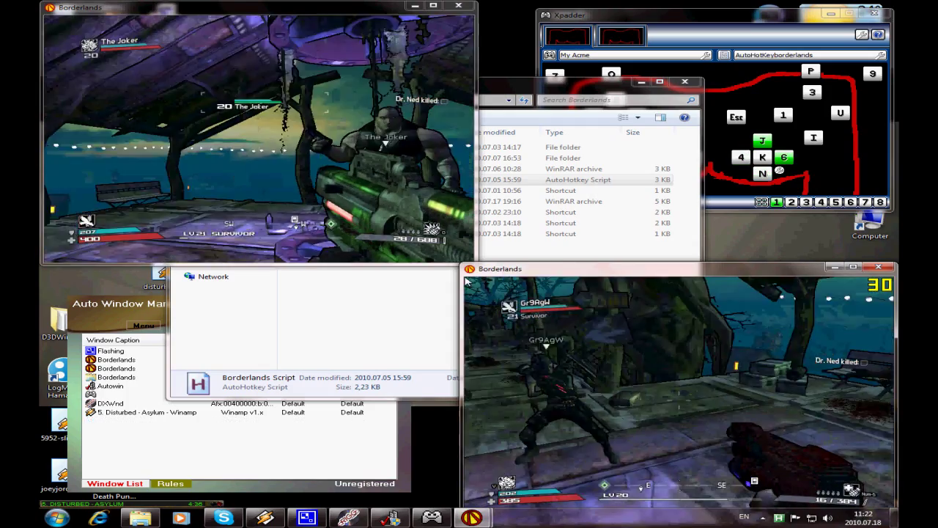